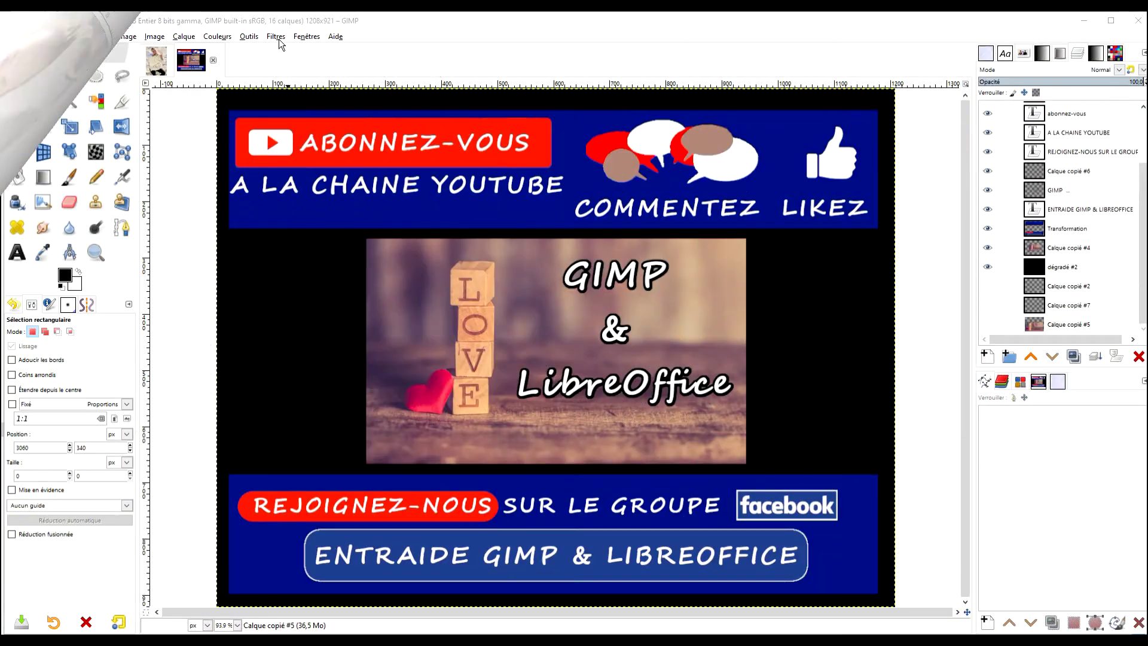
click(277, 37)
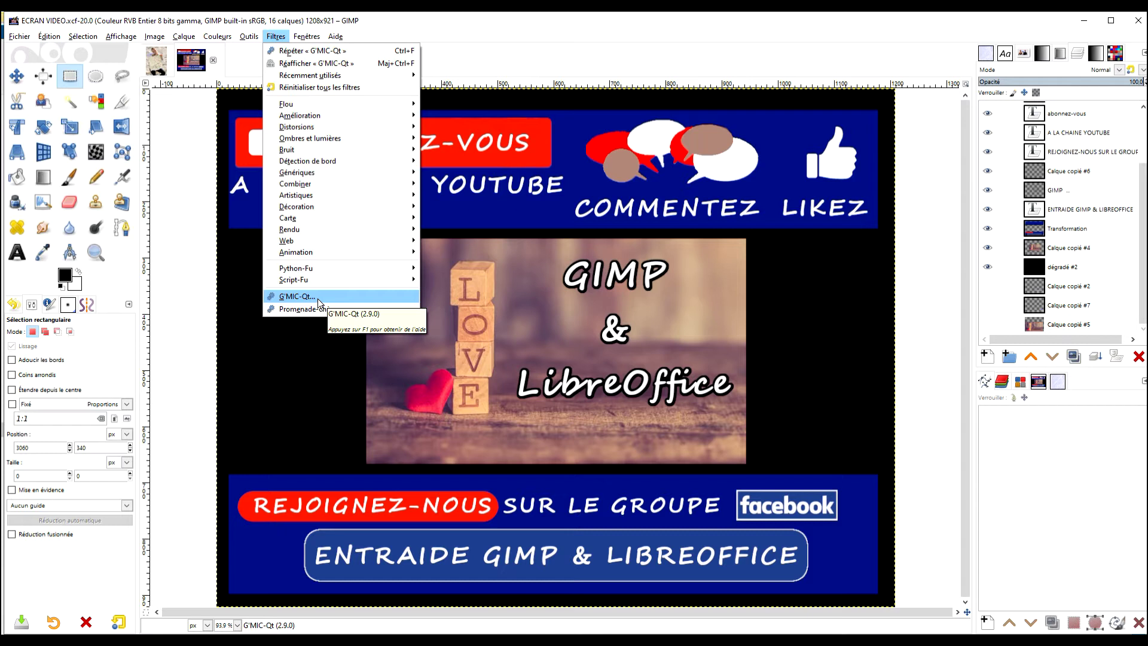
click(188, 220)
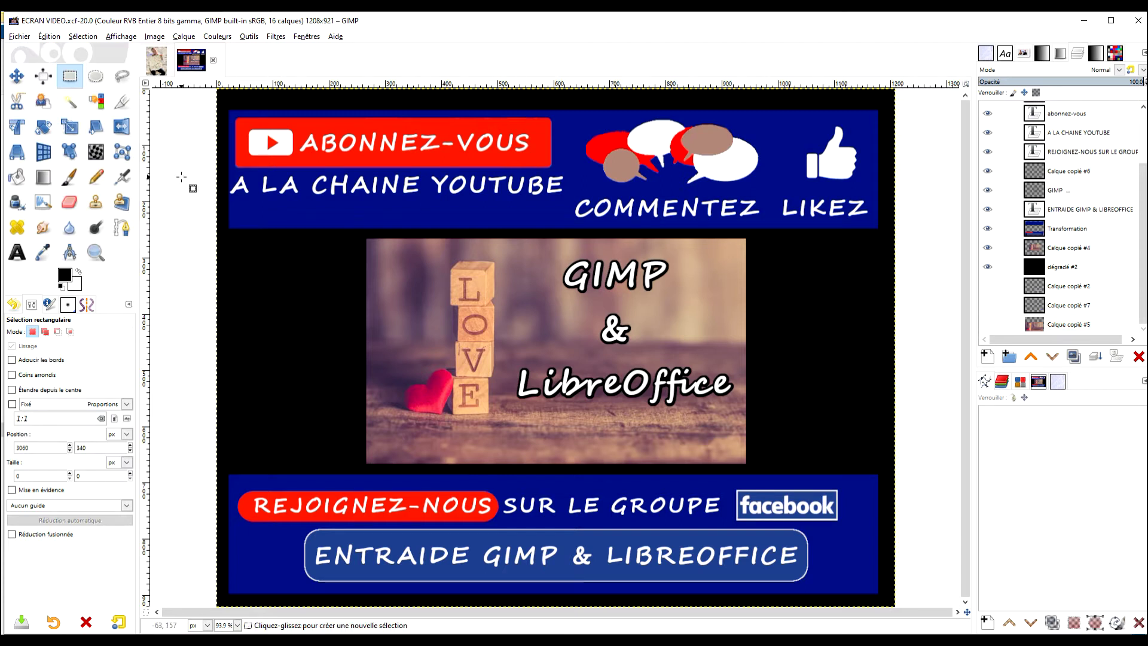
- Switch to the image of the woman holding the mirror and duplicate its layer
click(156, 60)
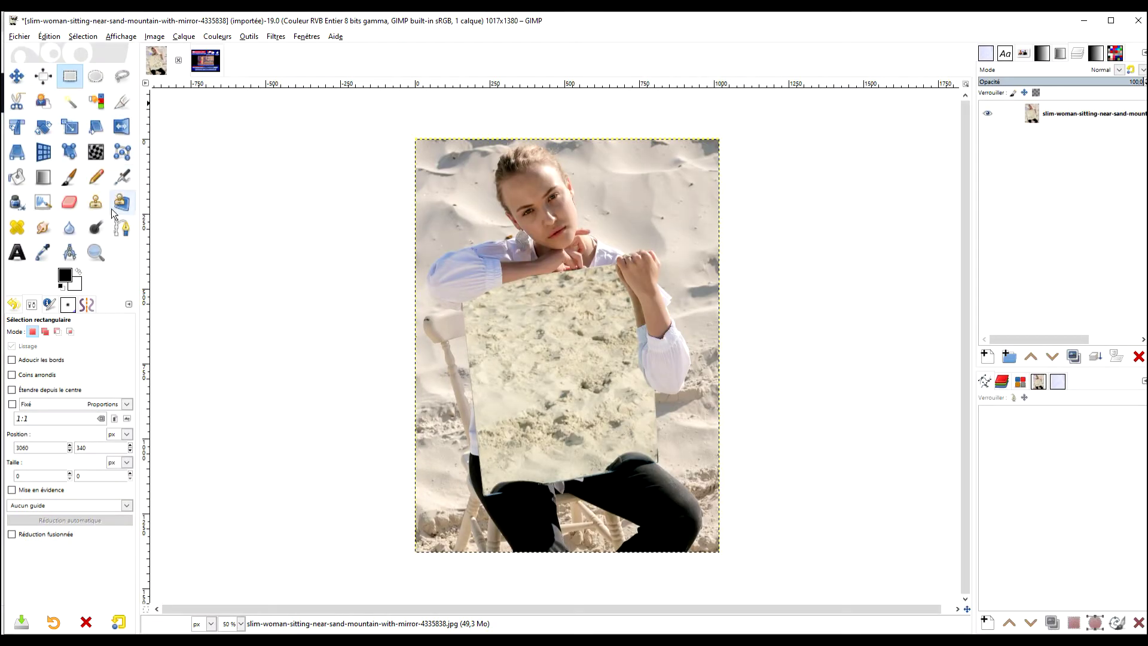
click(127, 232)
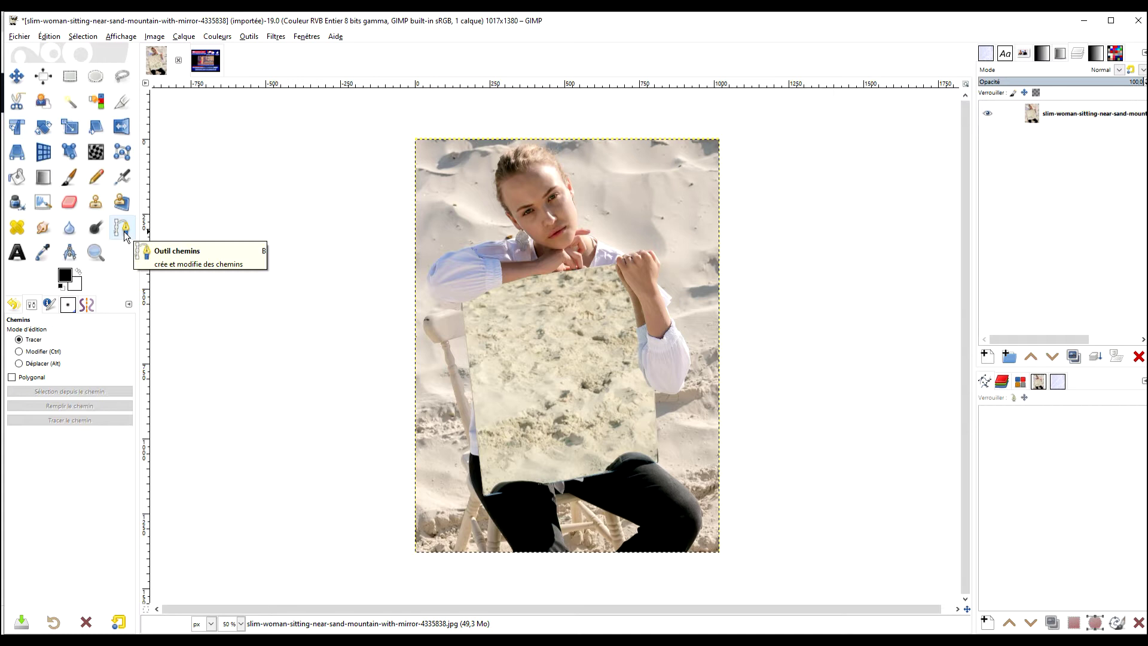
click(1046, 113)
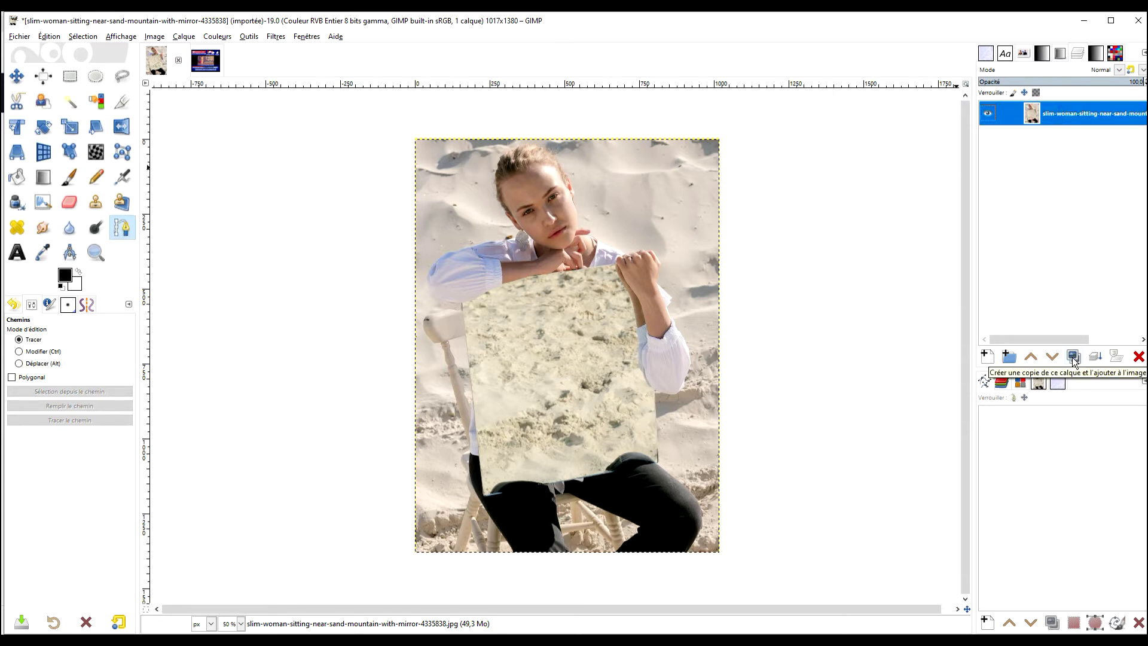
click(1072, 357)
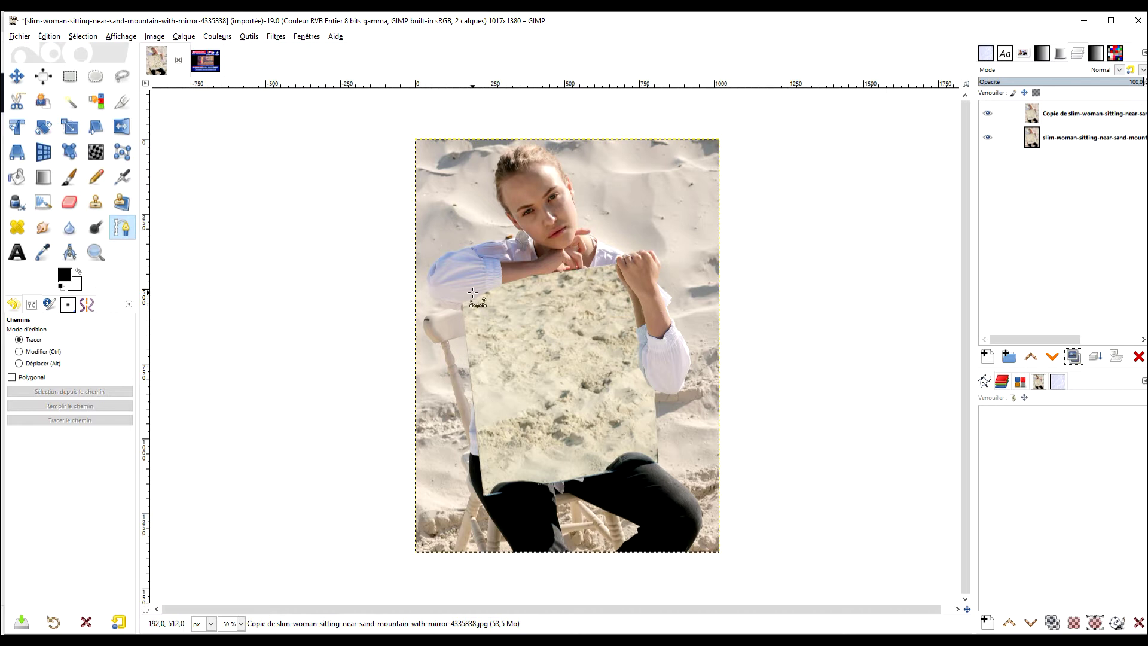
- With the Paths tool, start a path at the mirror's upper-left corner and trace the sleeve's lower edge to the cuff
scroll(472, 292, up, 6)
click(393, 381)
mouse_move(506, 348)
mouse_down()
mouse_move(535, 332)
mouse_move(512, 358)
mouse_move(518, 342)
mouse_up()
key(ctrl)
key(ctrl+z)
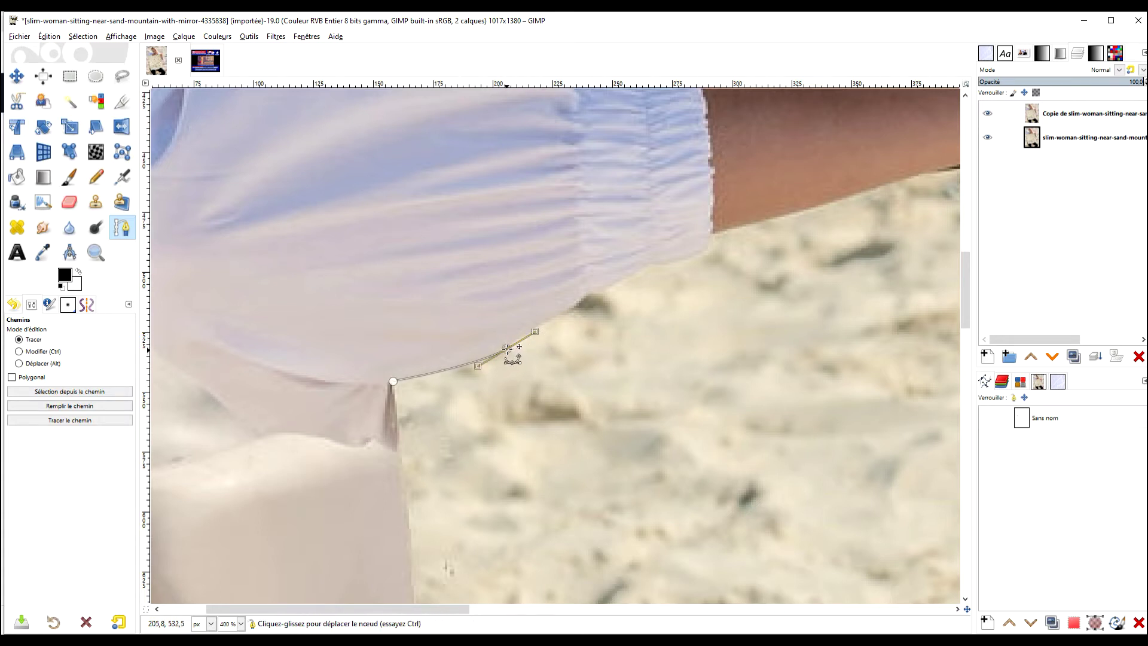
drag(504, 349, 504, 346)
click(571, 307)
drag(608, 287, 717, 234)
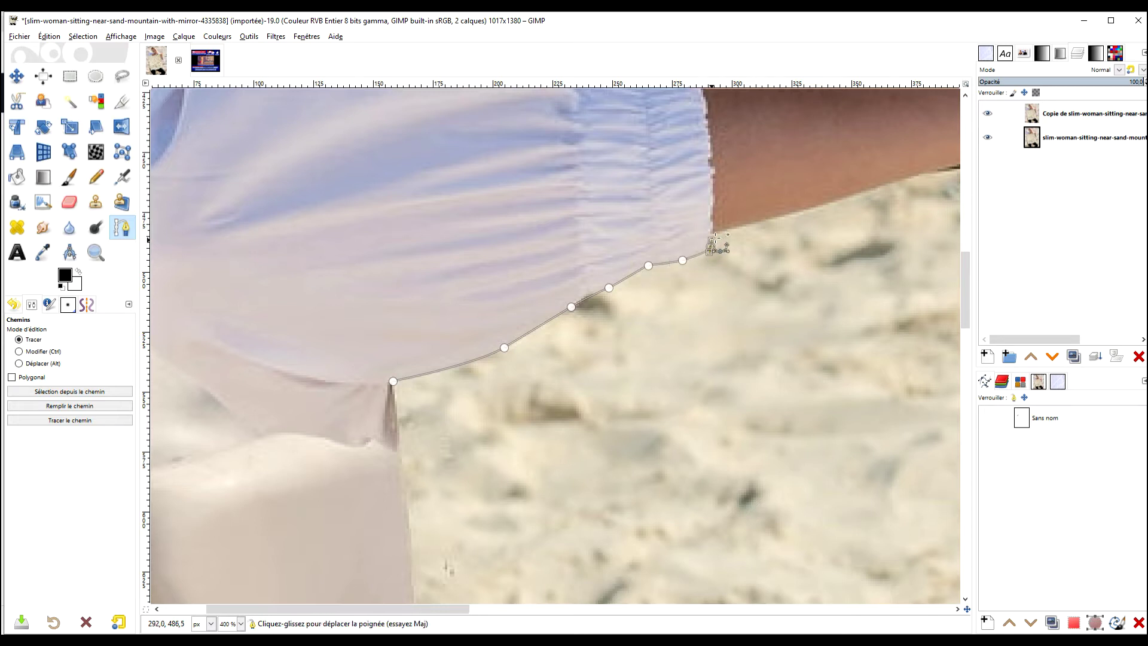
- Continue the path along the underside of the bare forearm where it meets the mirror
key(space)
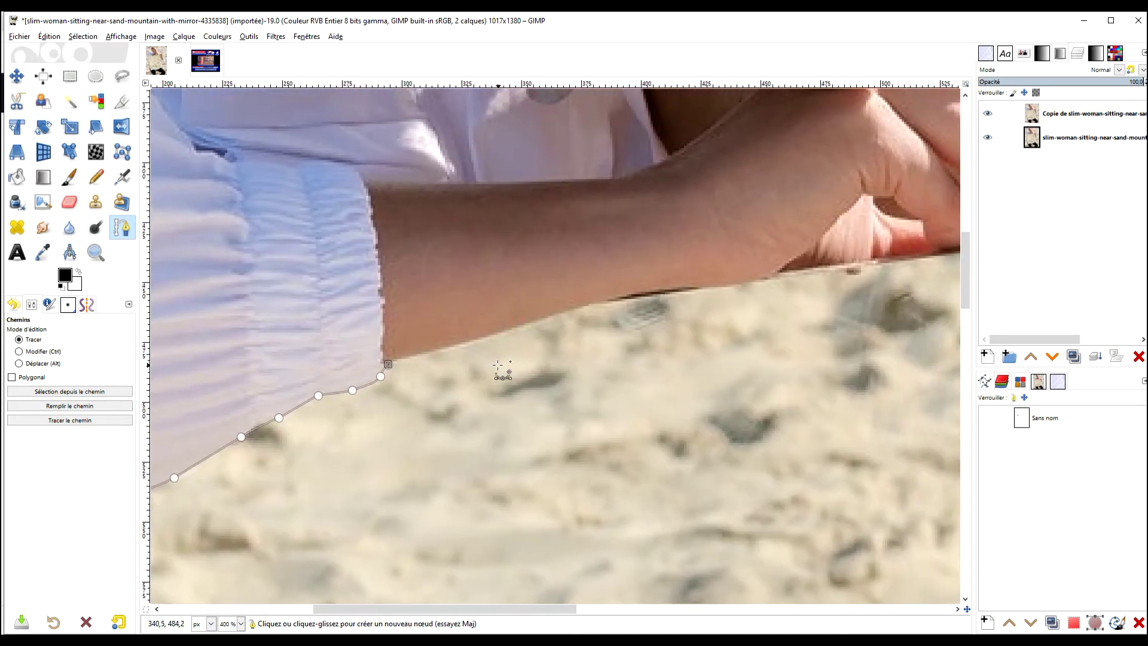
drag(398, 357, 450, 346)
drag(547, 320, 553, 316)
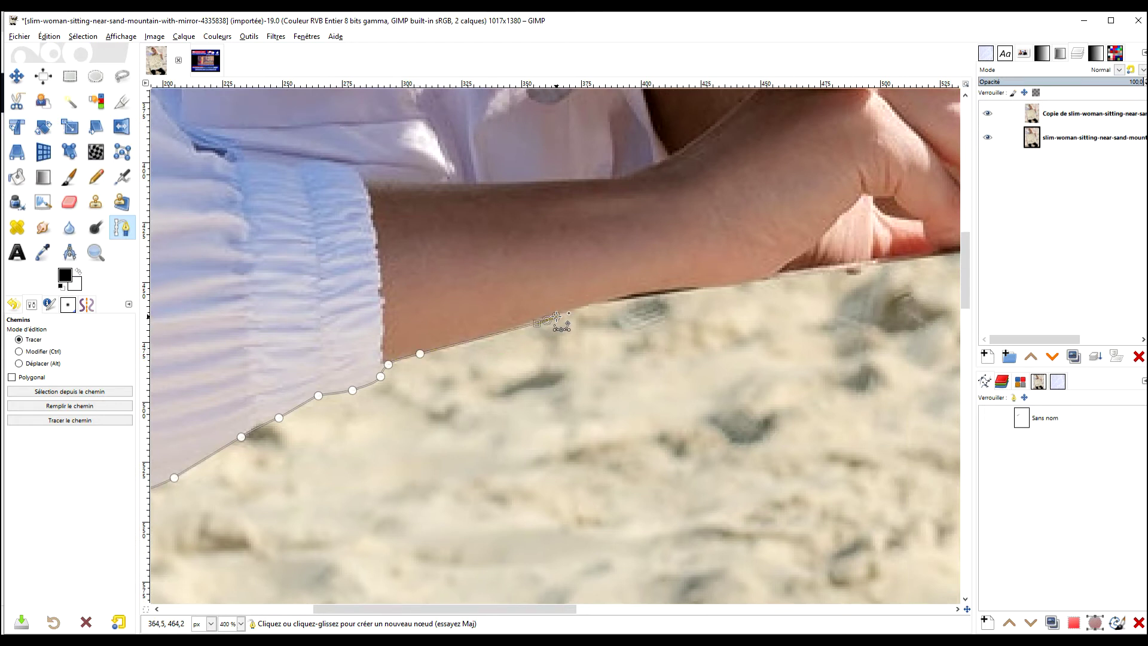
click(595, 304)
click(710, 288)
- Extend the path along the mirror's top edge, below the fingers and collar, to the hand gripping the mirror
drag(808, 305, 460, 397)
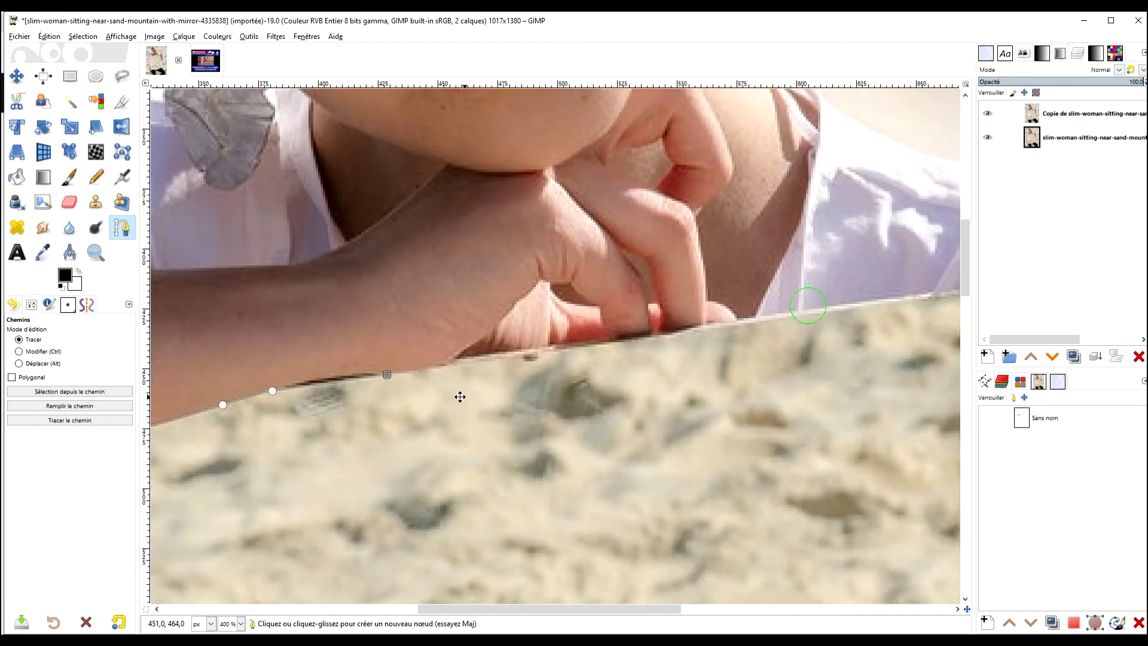
drag(589, 361, 366, 434)
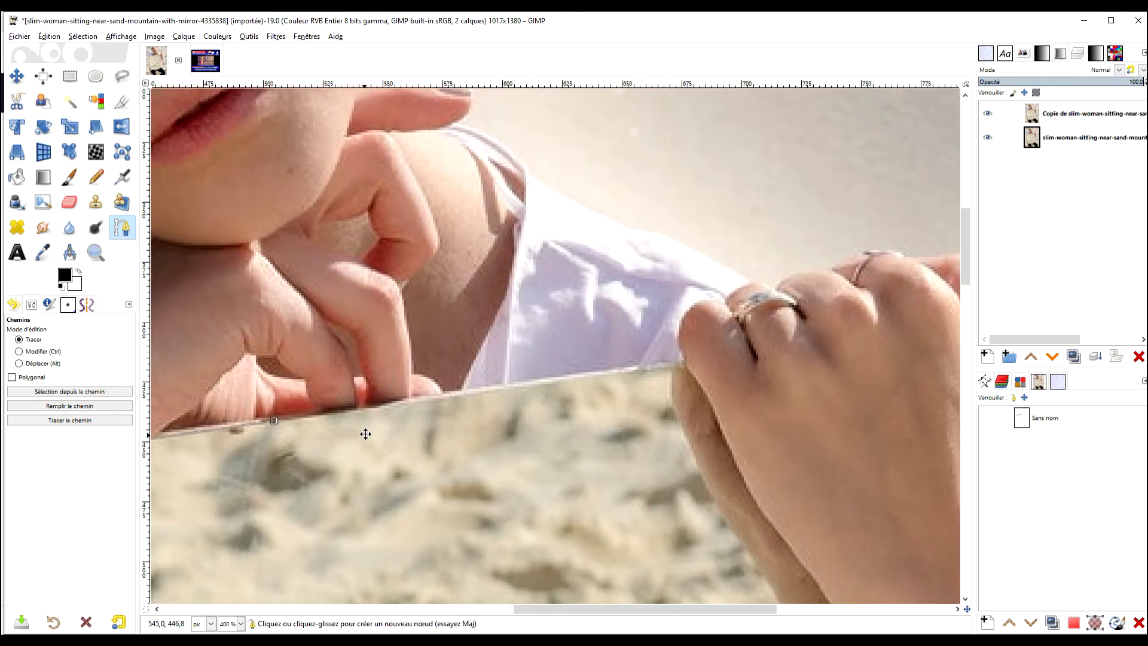
click(430, 394)
click(543, 379)
click(630, 367)
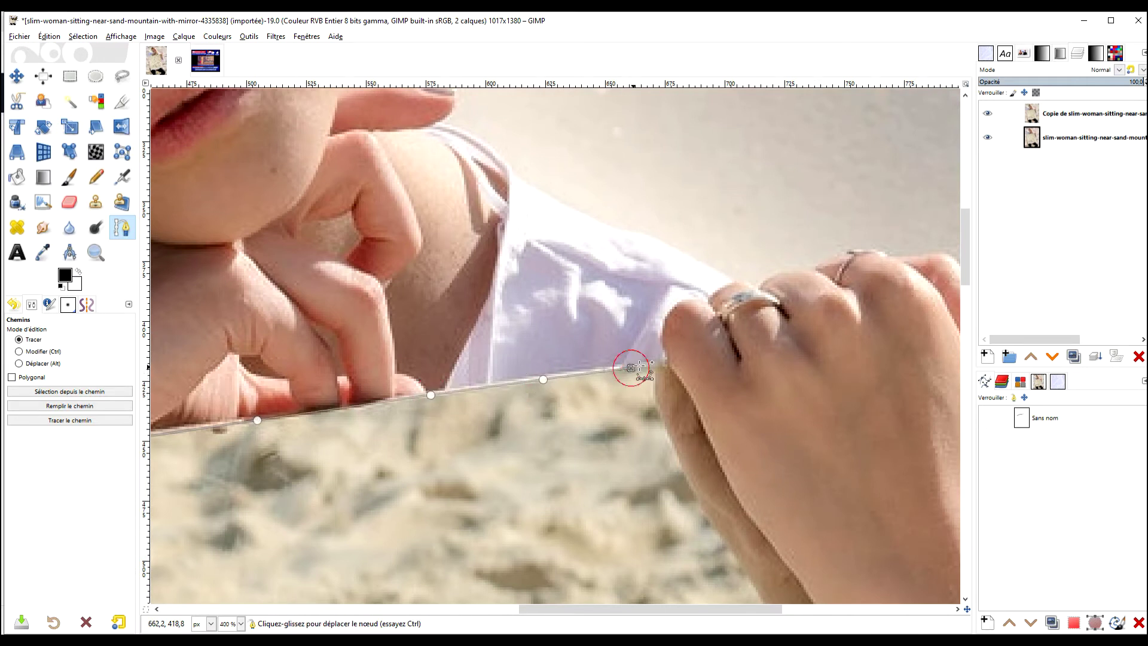
click(672, 364)
- Trace the path from the mirror's upper-right corner down the edge of the gripping hand and wrist
drag(741, 430, 657, 349)
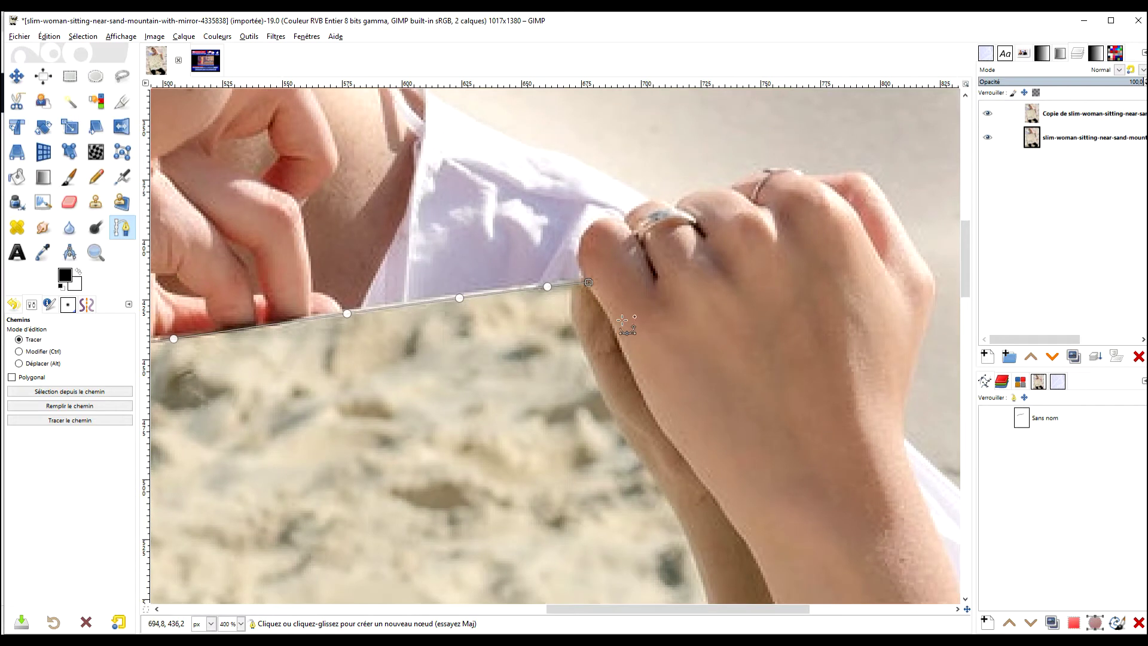
drag(588, 282, 570, 325)
drag(590, 371, 597, 388)
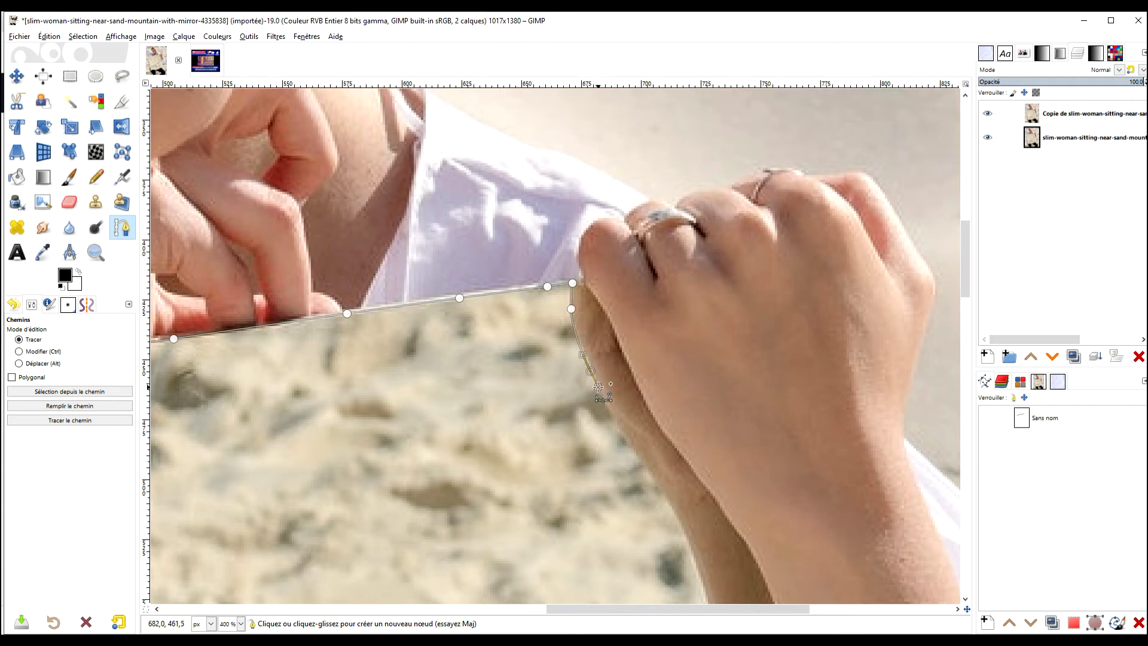
scroll(632, 305, down, 5)
scroll(633, 305, right, 3)
click(521, 229)
drag(522, 229, 539, 259)
drag(609, 528, 623, 613)
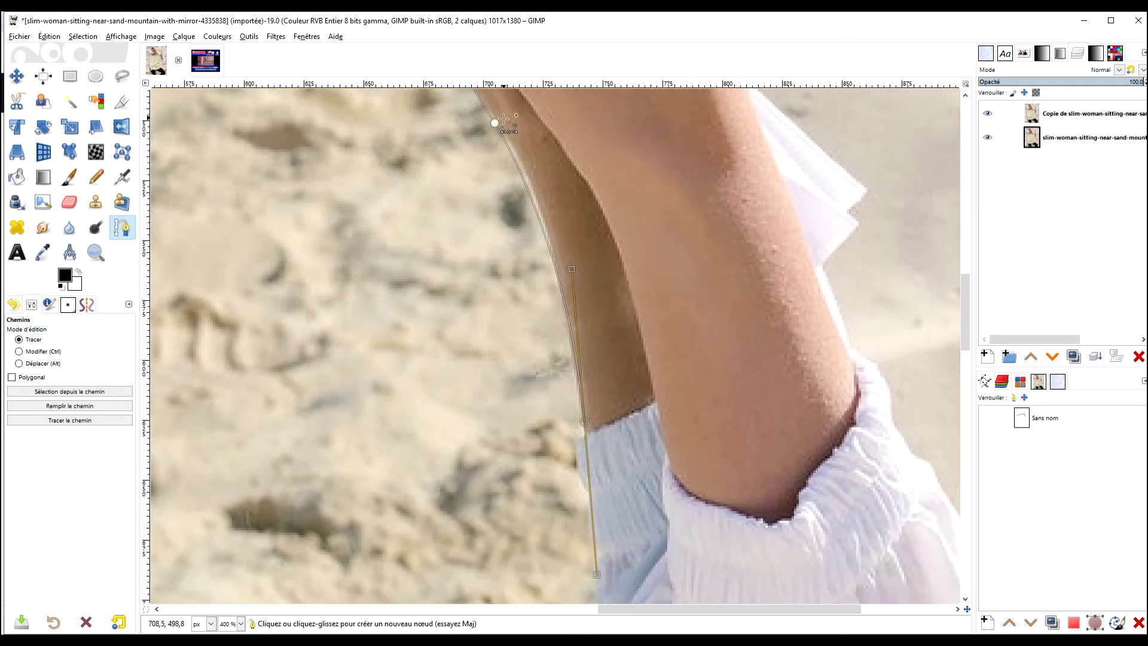
- Shape the path's curve along the raised forearm's inner edge down to the sleeve cuff
click(496, 124)
drag(513, 150, 529, 156)
scroll(598, 299, down, 5)
click(560, 281)
drag(572, 433, 536, 293)
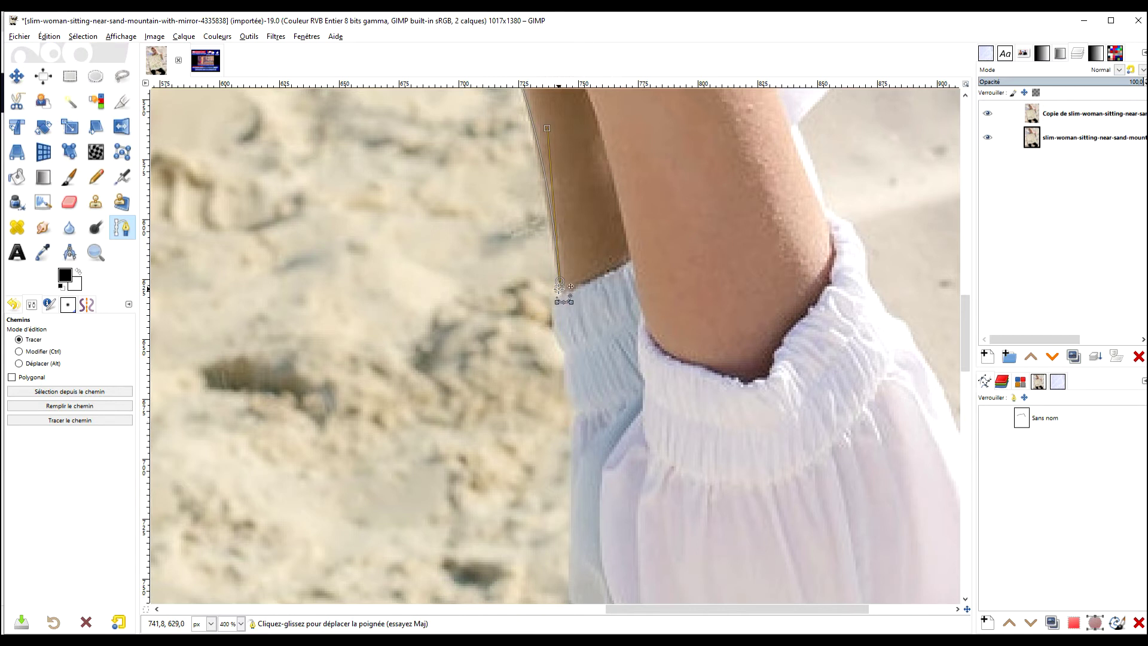
- Trace the path around the cuff and down the side of the puffed sleeve
click(560, 292)
drag(554, 336, 563, 347)
click(564, 366)
scroll(564, 365, down, 5)
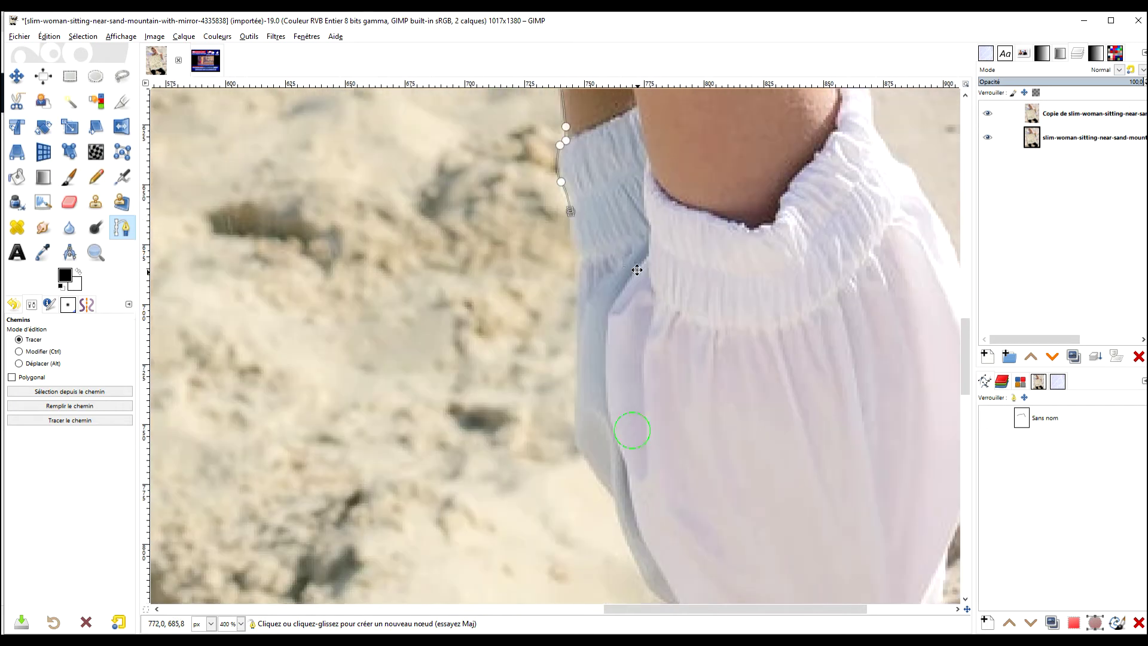
drag(575, 343, 575, 361)
scroll(630, 269, down, 5)
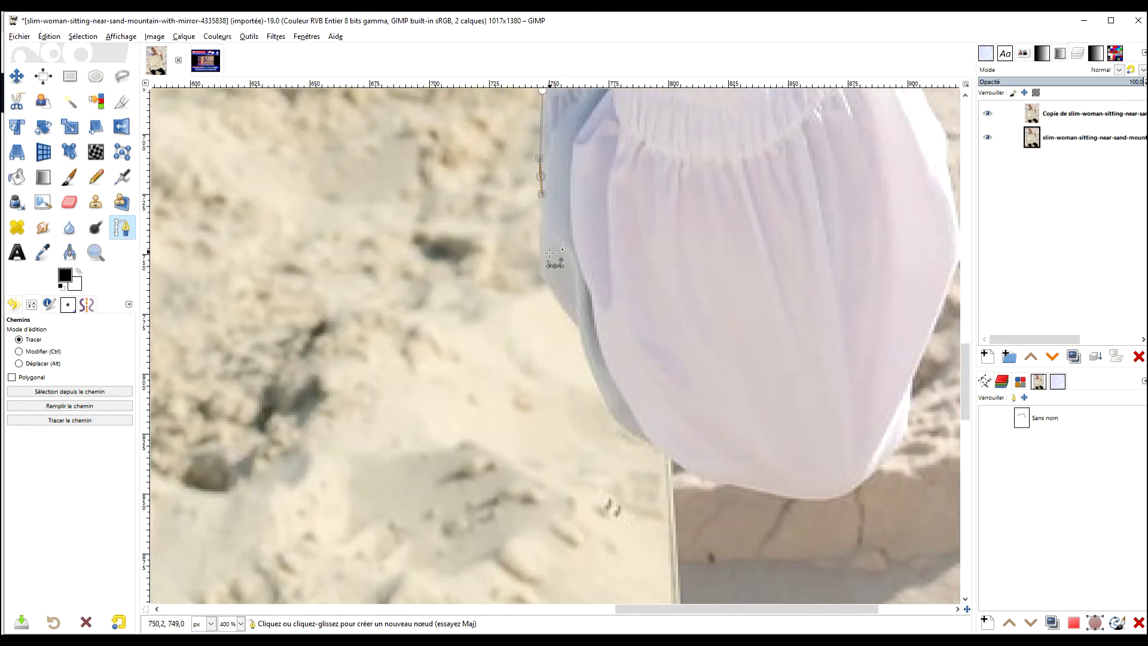
drag(541, 270, 542, 281)
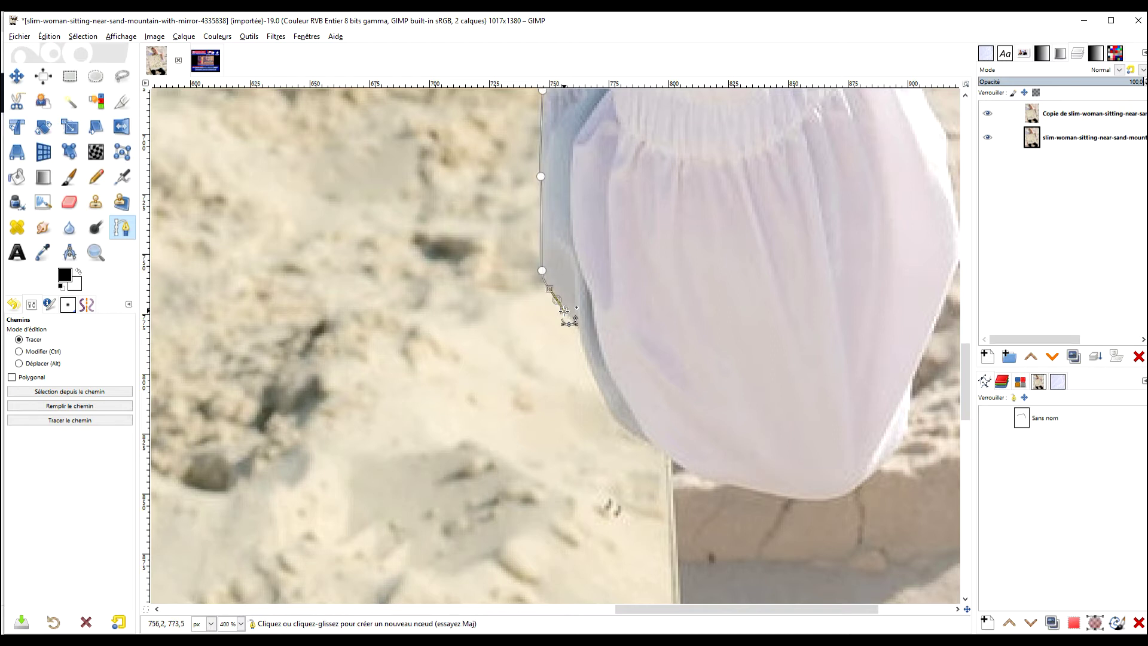
- Follow the sleeve's lower edge and the mirror's right side with the path to the lower-right corner
click(574, 328)
scroll(534, 263, down, 3)
scroll(533, 262, right, 2)
click(549, 294)
click(583, 350)
click(623, 374)
scroll(623, 374, down, 8)
scroll(623, 374, right, 2)
click(594, 441)
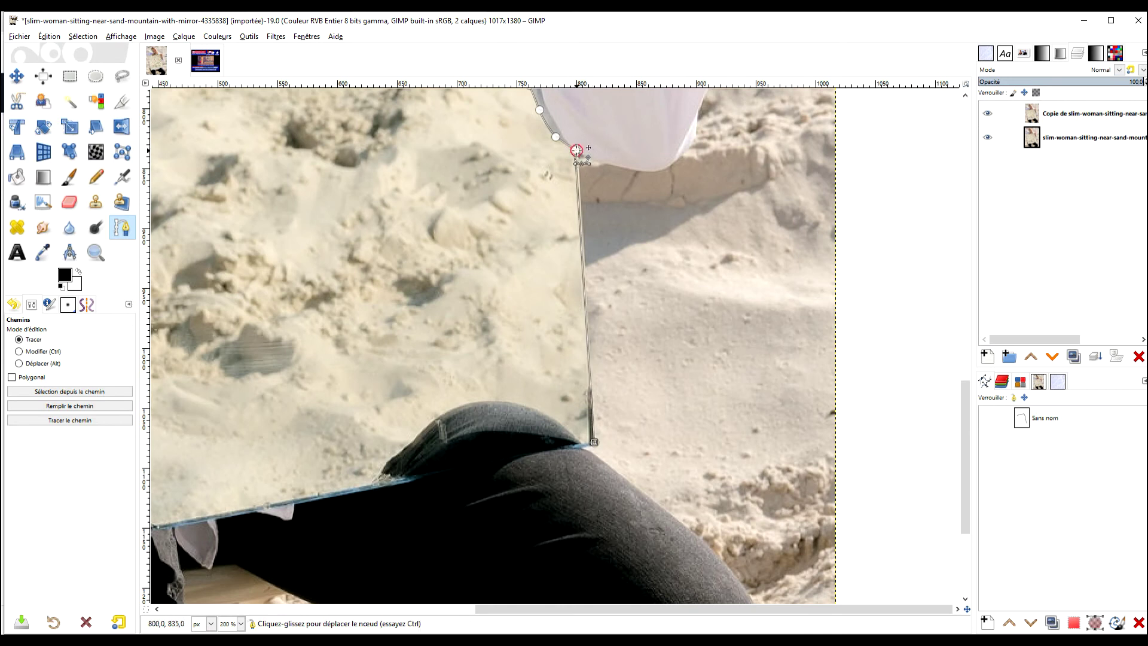
- Trace the path over the knee covering the mirror's lower-right part, down to the mirror's bottom edge
scroll(572, 478, up, 4)
drag(514, 401, 481, 398)
drag(267, 262, 796, 291)
drag(615, 228, 562, 249)
drag(400, 410, 547, 253)
drag(526, 316, 505, 338)
drag(505, 337, 741, 230)
click(716, 246)
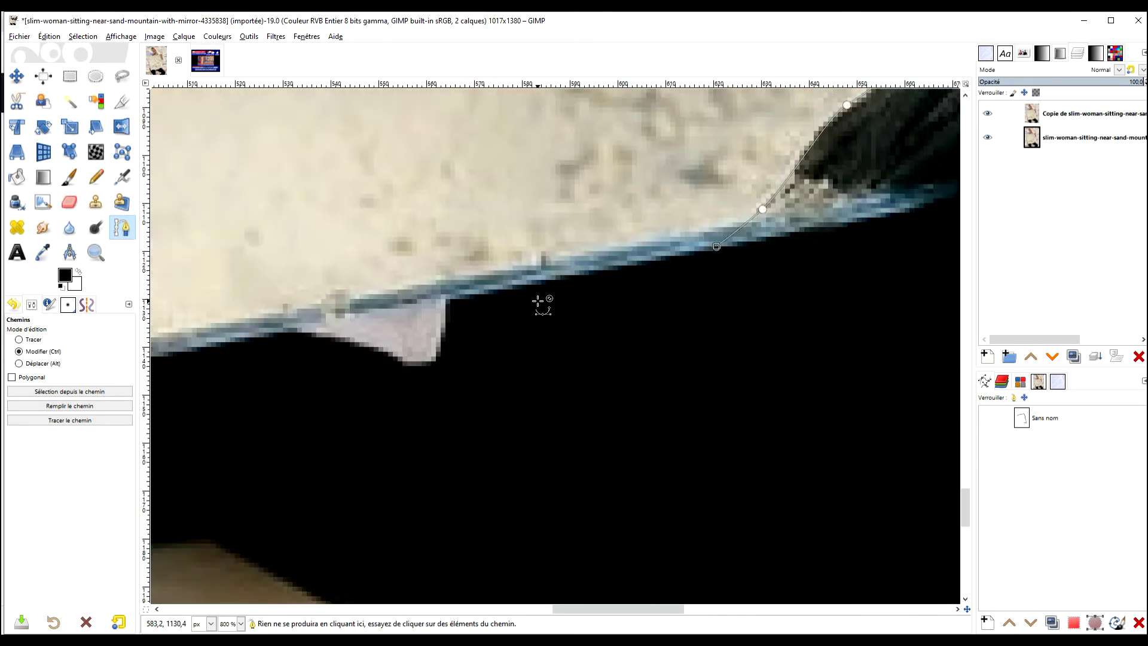
- Continue the path along the mirror's bottom edge and over the other thigh to the lower-left corner
scroll(612, 295, down, 3)
scroll(468, 348, up, 3)
click(691, 385)
click(620, 392)
drag(245, 337, 811, 211)
drag(491, 225, 464, 228)
drag(288, 341, 239, 437)
click(249, 417)
scroll(240, 436, down, 3)
scroll(410, 430, up, 3)
click(418, 426)
scroll(481, 293, down, 1)
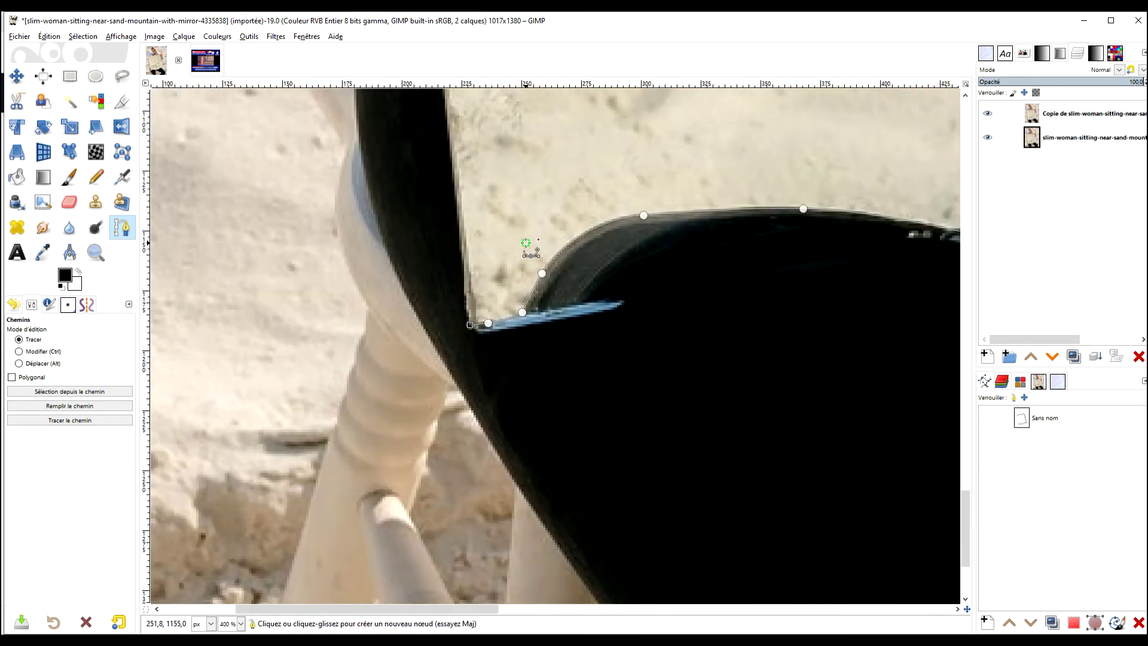
- Run the path up the mirror's left side and close it at its first node
scroll(481, 293, down, 1)
scroll(627, 405, up, 10)
click(468, 239)
scroll(494, 220, up, 2)
scroll(471, 230, up, 1)
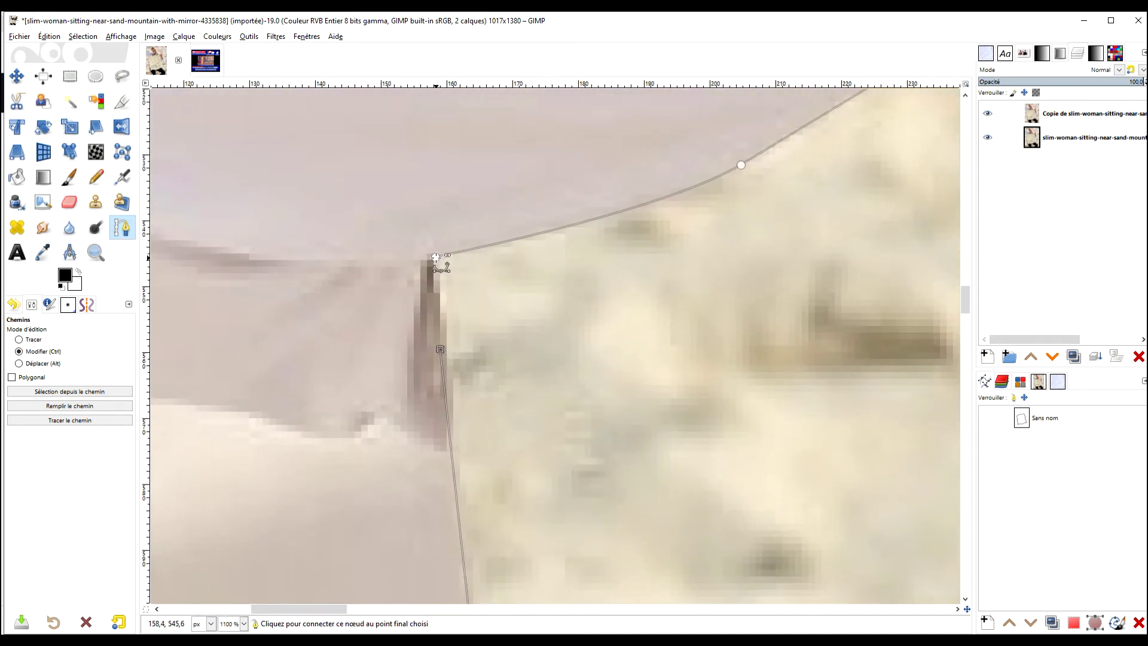
ctrl+click(435, 257)
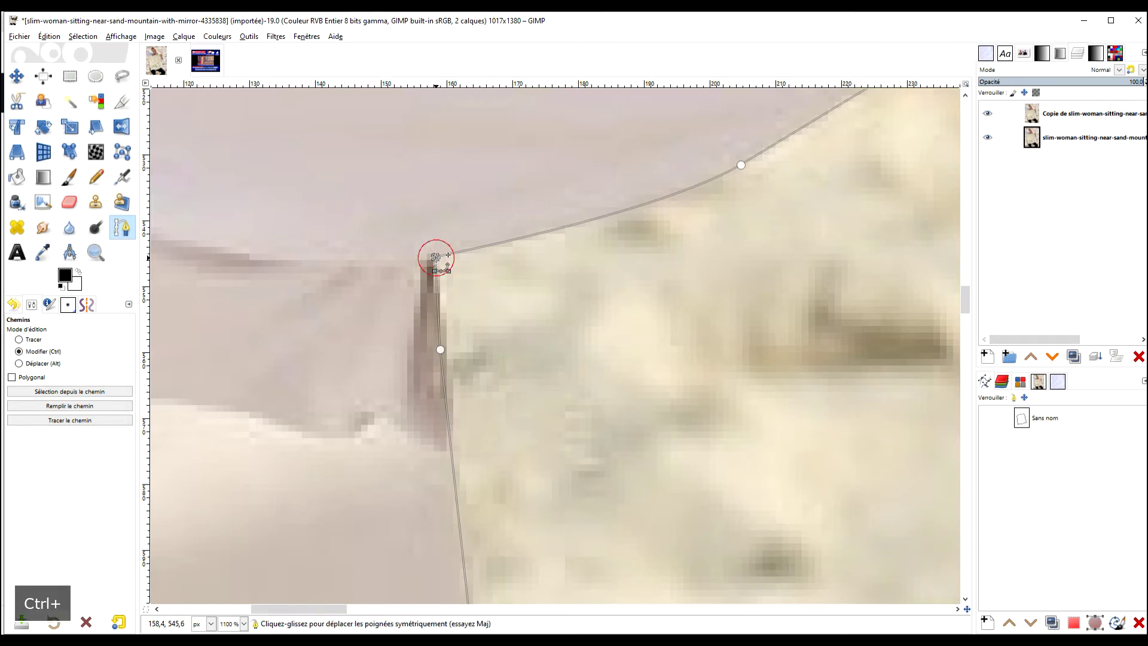
- Convert the closed mirror path into a selection
scroll(622, 358, down, 4)
scroll(707, 350, down, 4)
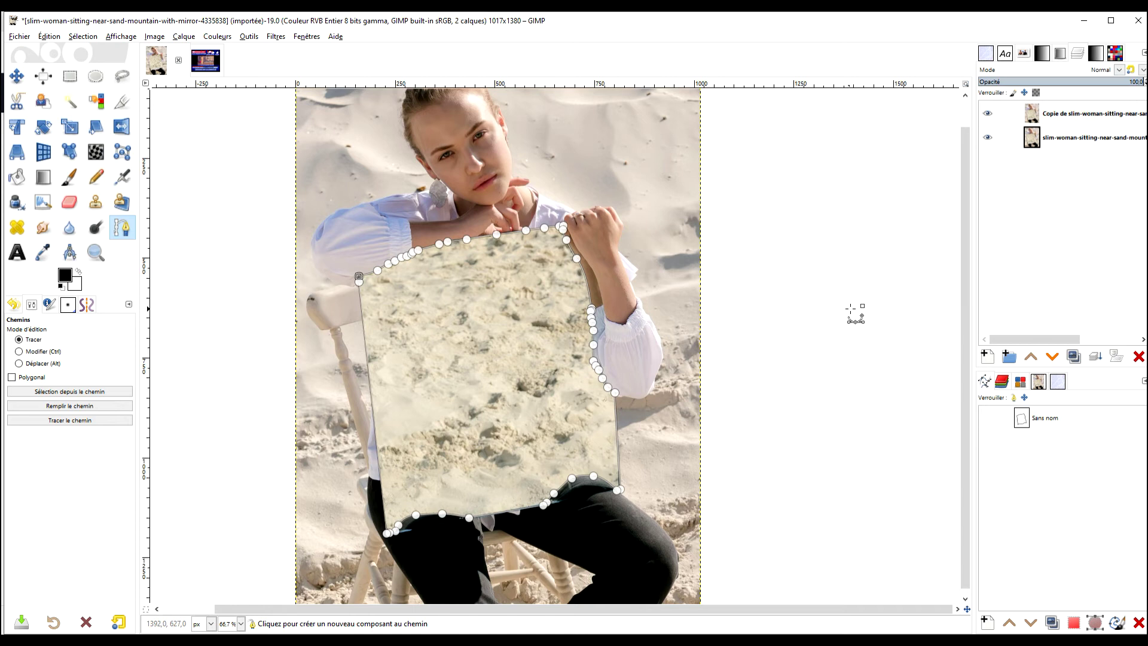
key(Return)
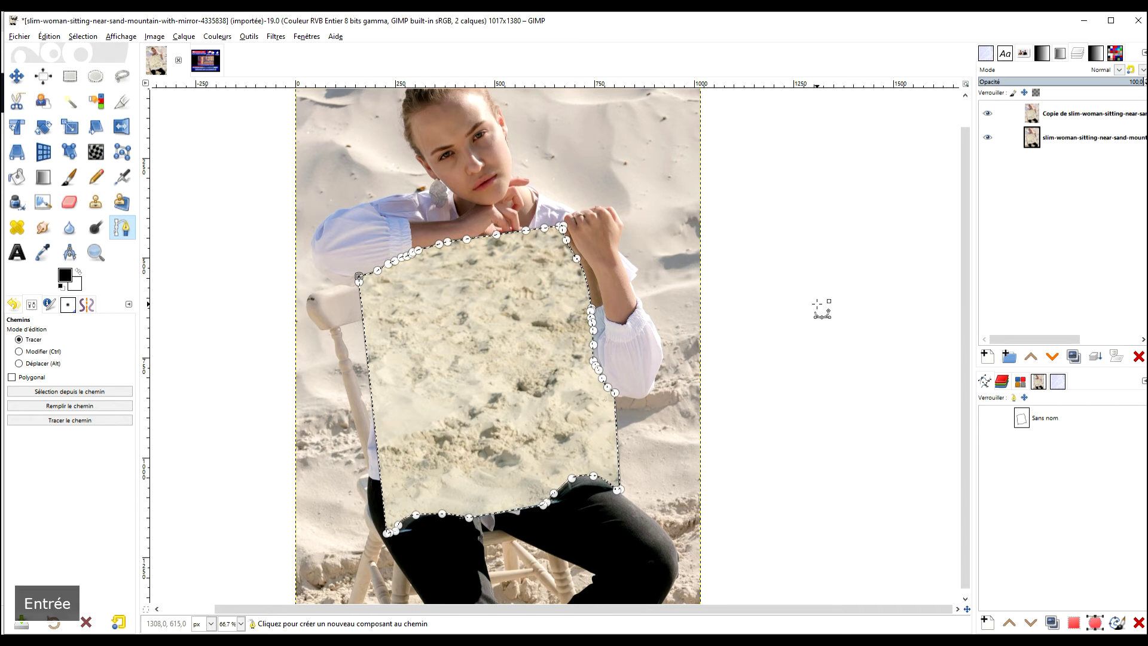
- Add an alpha channel to the duplicated layer
right_click(1063, 117)
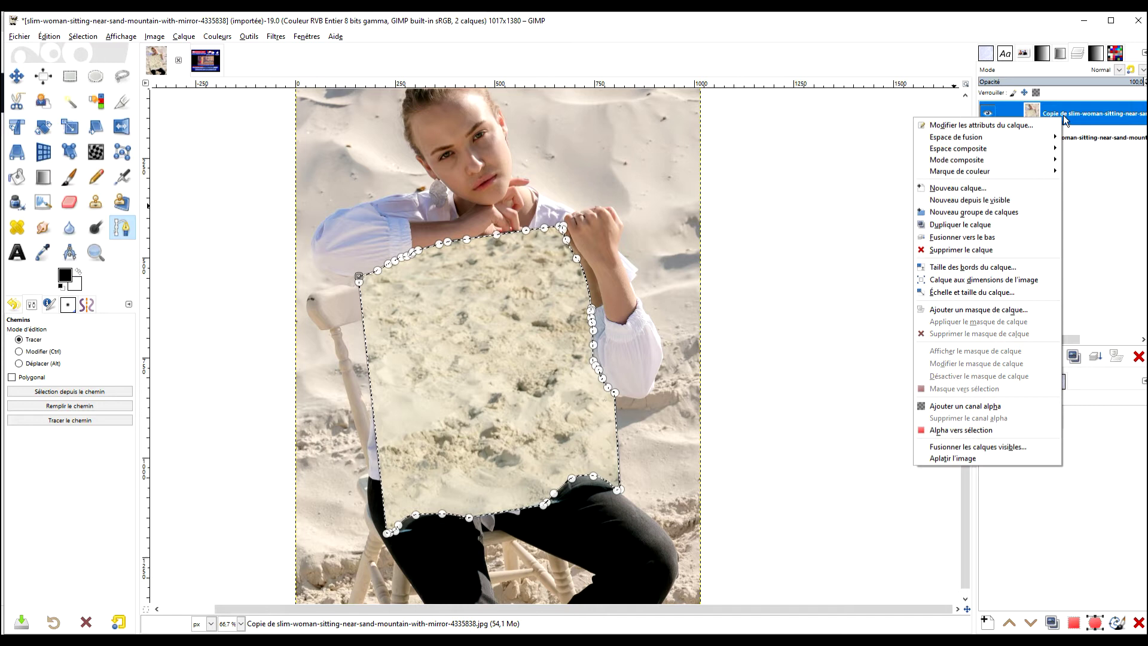
click(1091, 185)
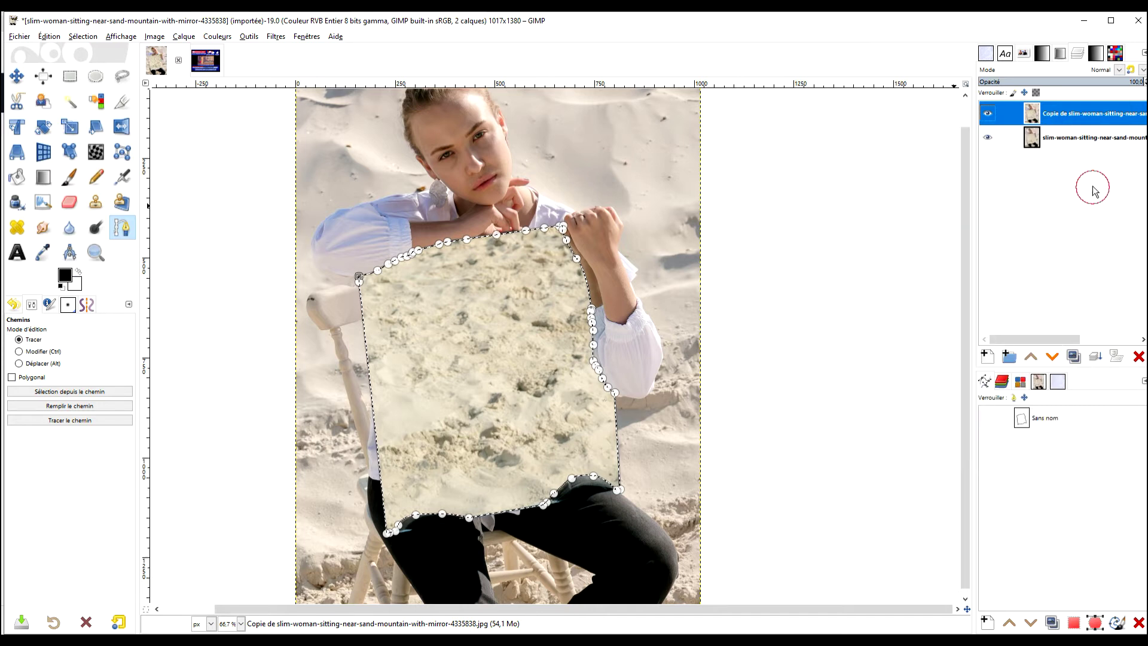
right_click(1049, 117)
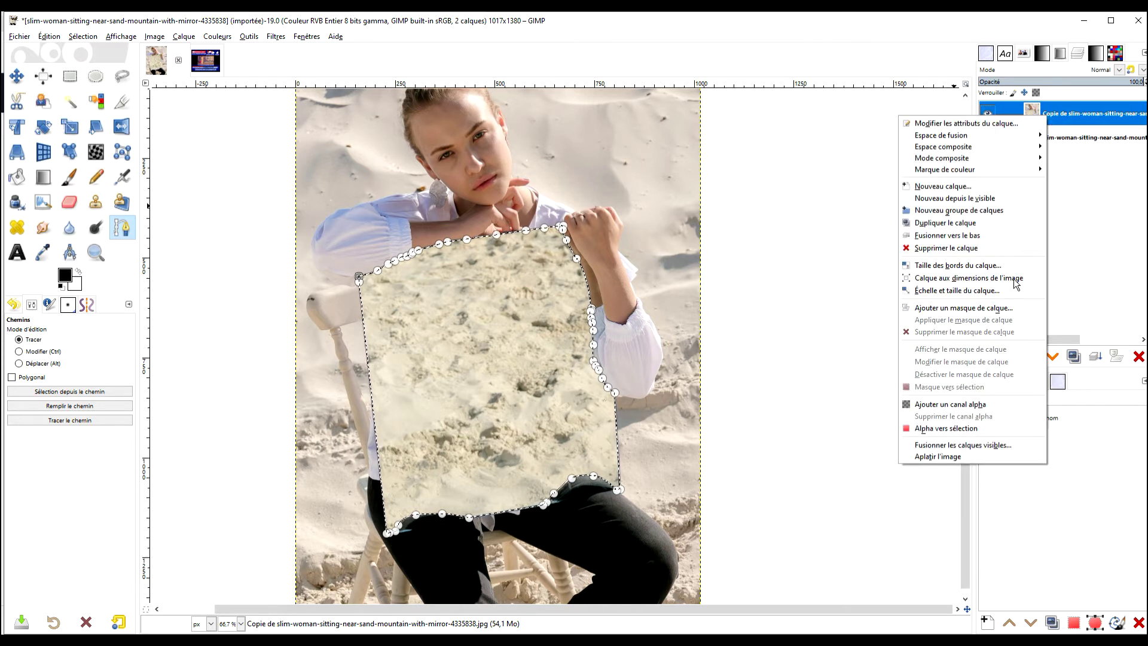
click(956, 405)
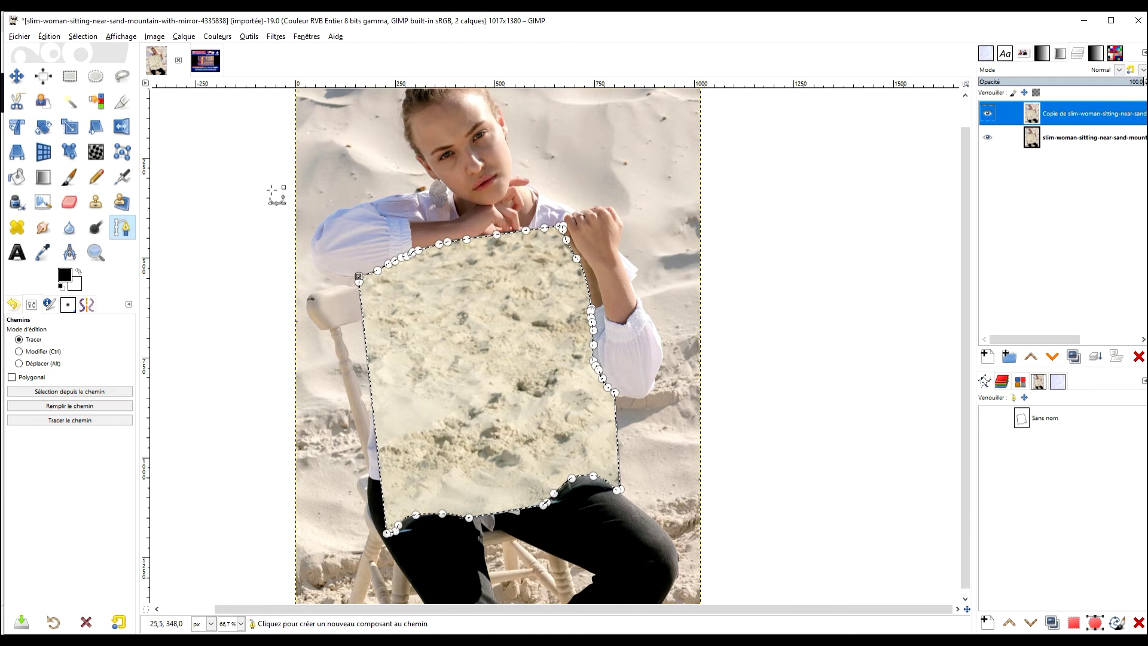
- Clear the mirror area from the duplicated layer, then hide and select the original layer
click(49, 36)
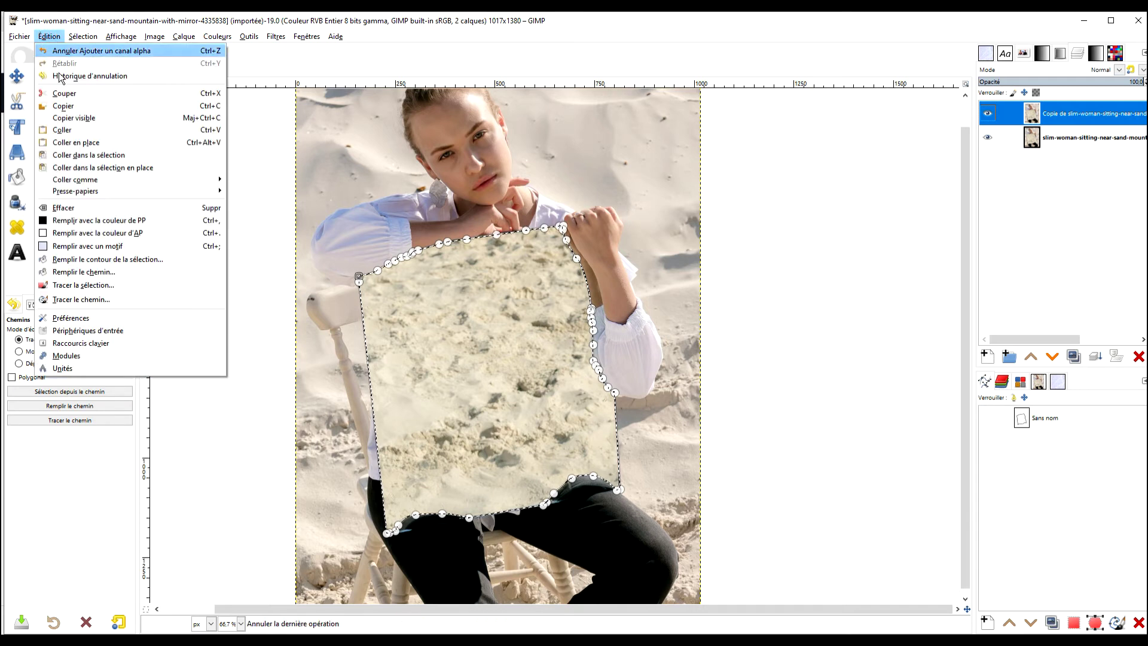
click(121, 209)
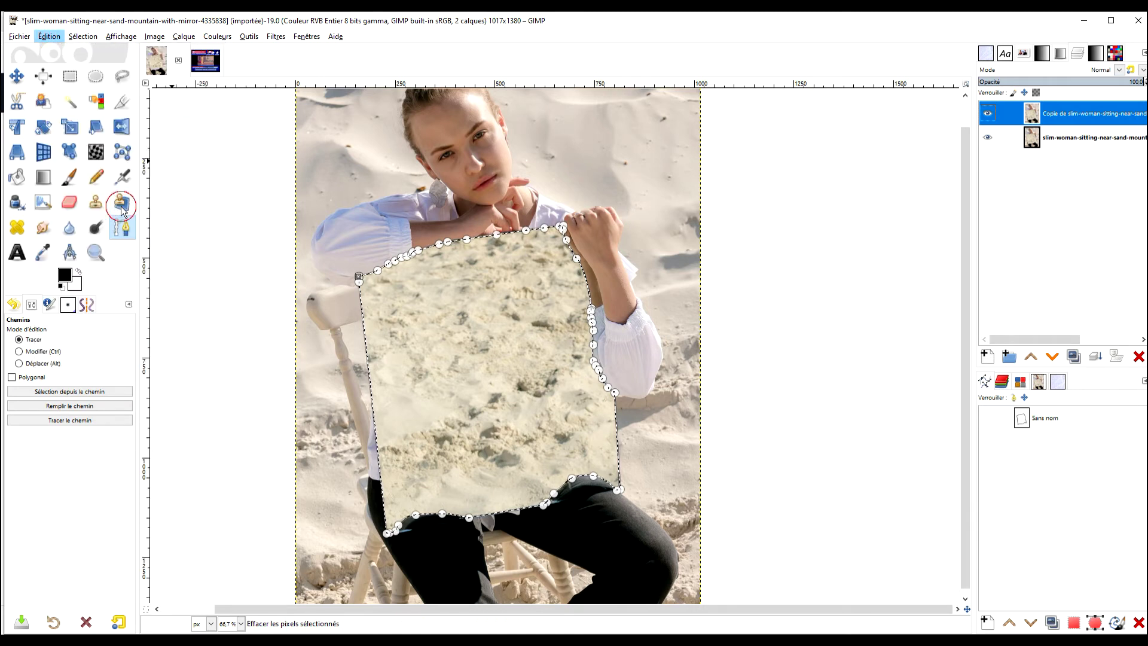
click(988, 139)
click(1030, 138)
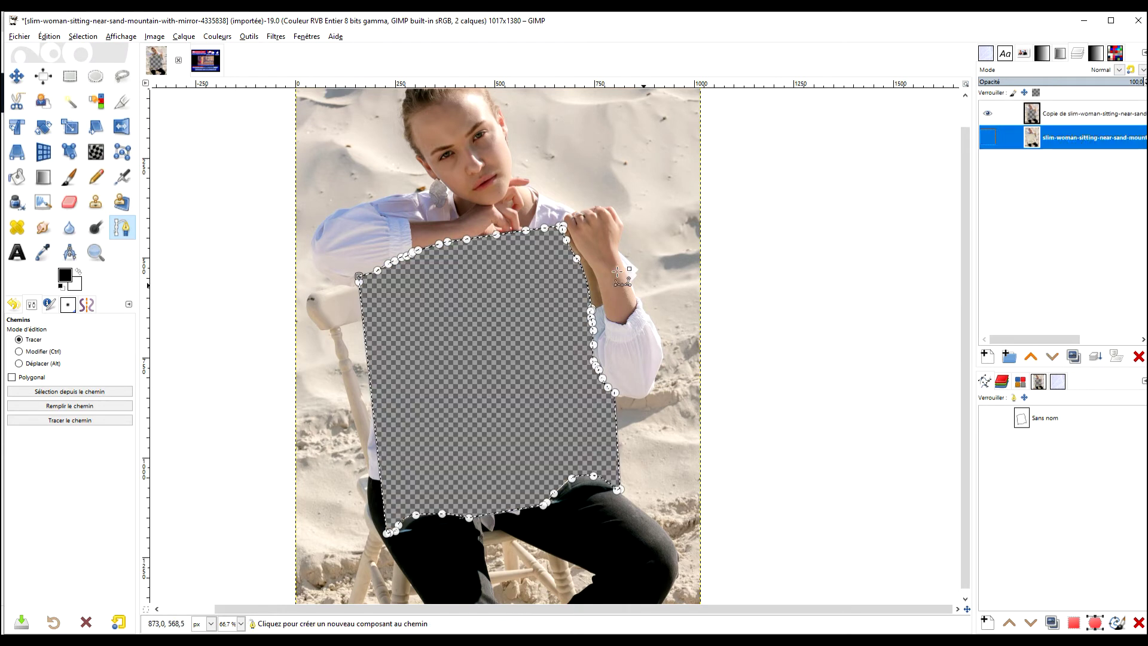
- Drop the mirror selection using the Rectangle Select tool
click(70, 76)
click(236, 150)
scroll(478, 358, down, 1)
scroll(539, 501, up, 1)
scroll(538, 382, down, 1)
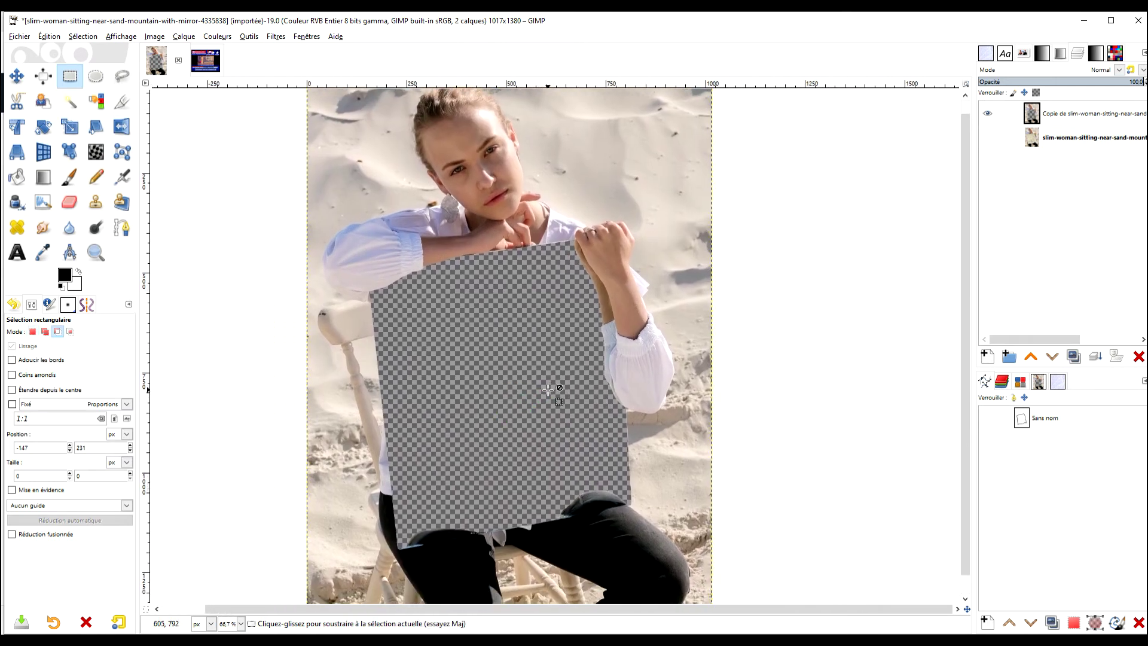
- Rename the duplicated layer with the cut-out mirror as "fille"
click(276, 36)
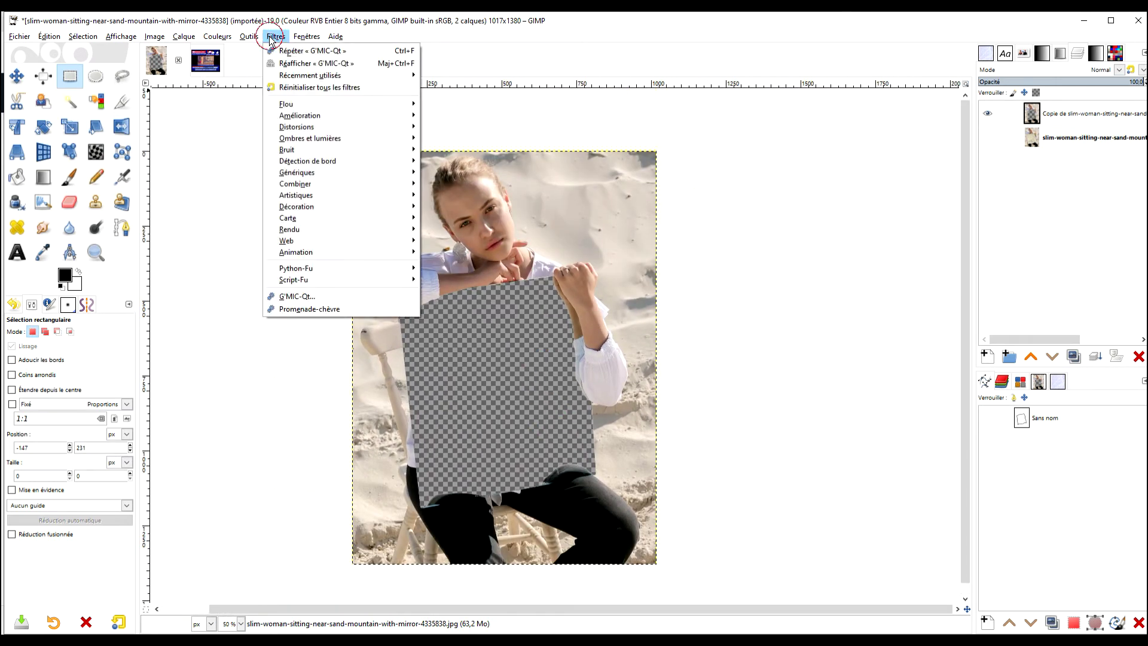
click(1078, 127)
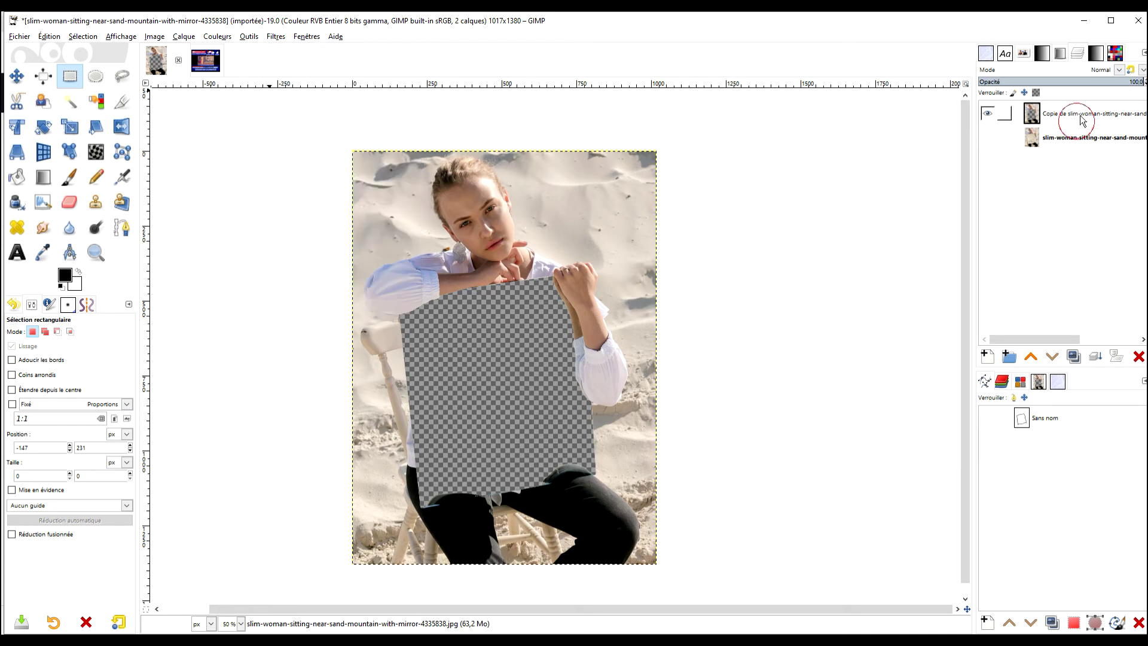
click(1105, 118)
double_click(1105, 114)
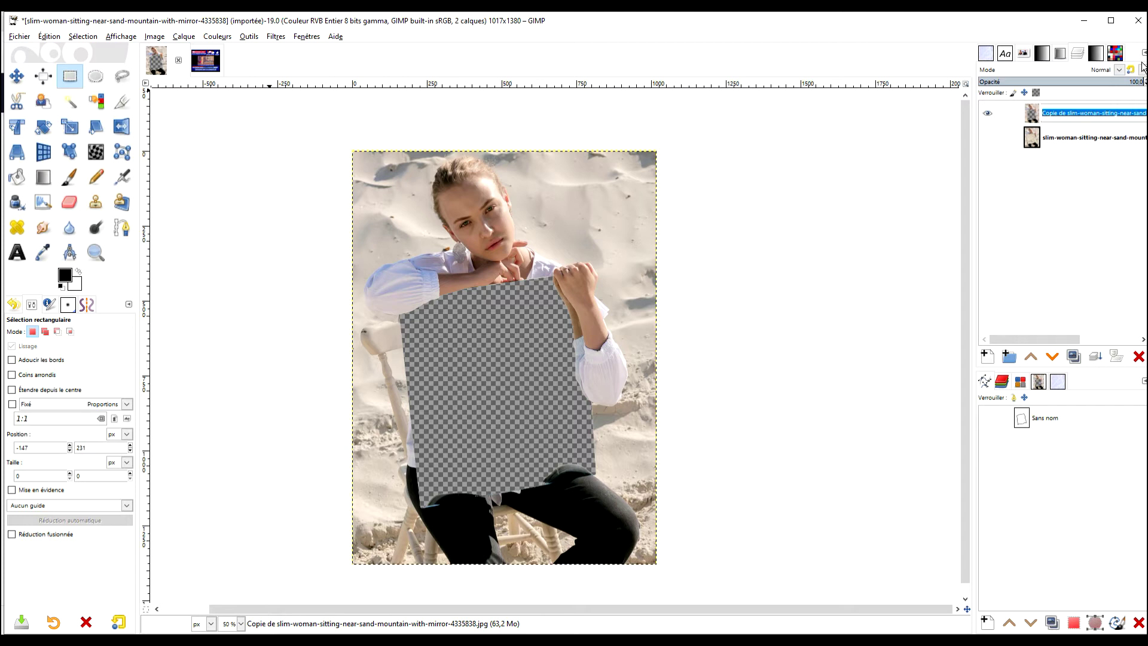
text(fille - mi)
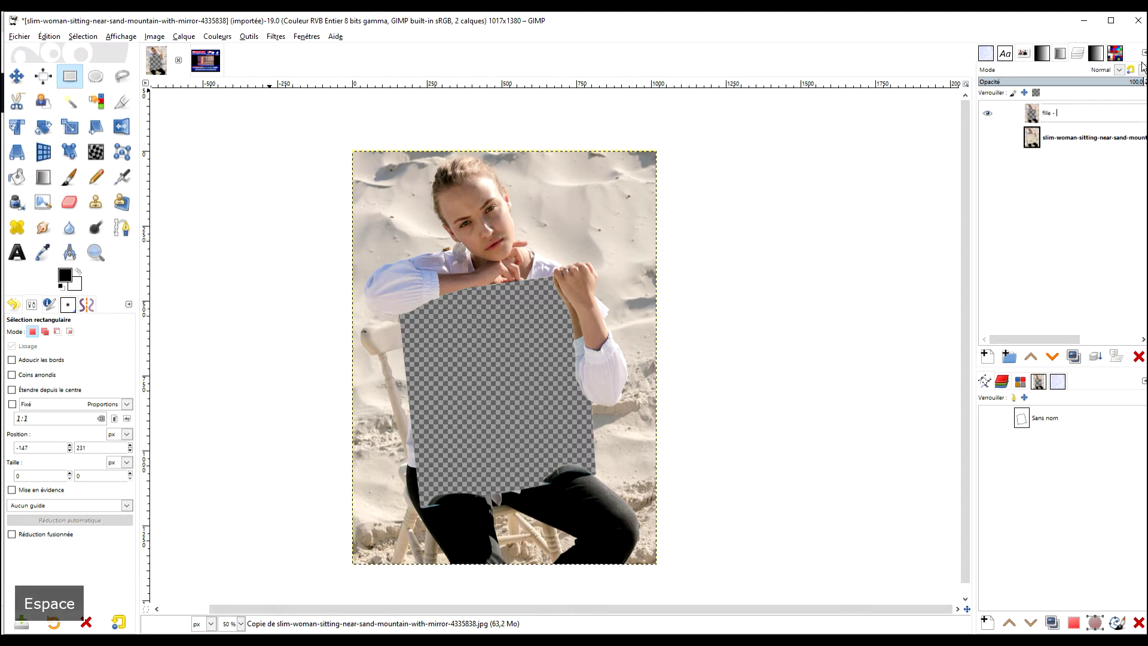
key(BackSpace)
key(BackSpace)
key(BackSpace)
key(BackSpace)
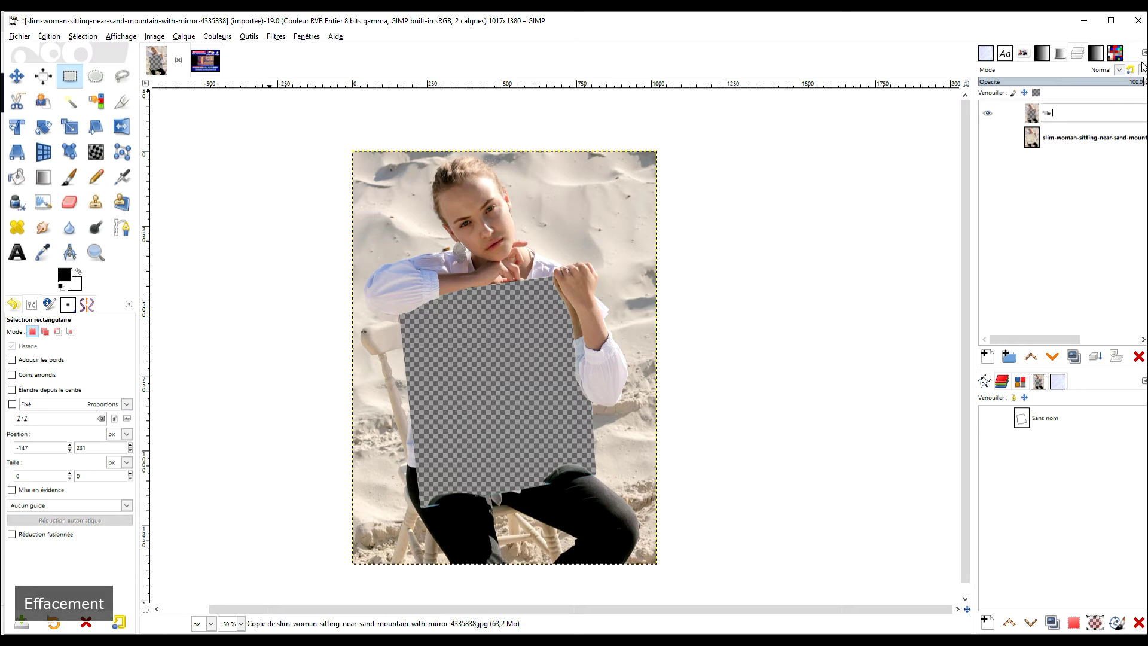
key(Return)
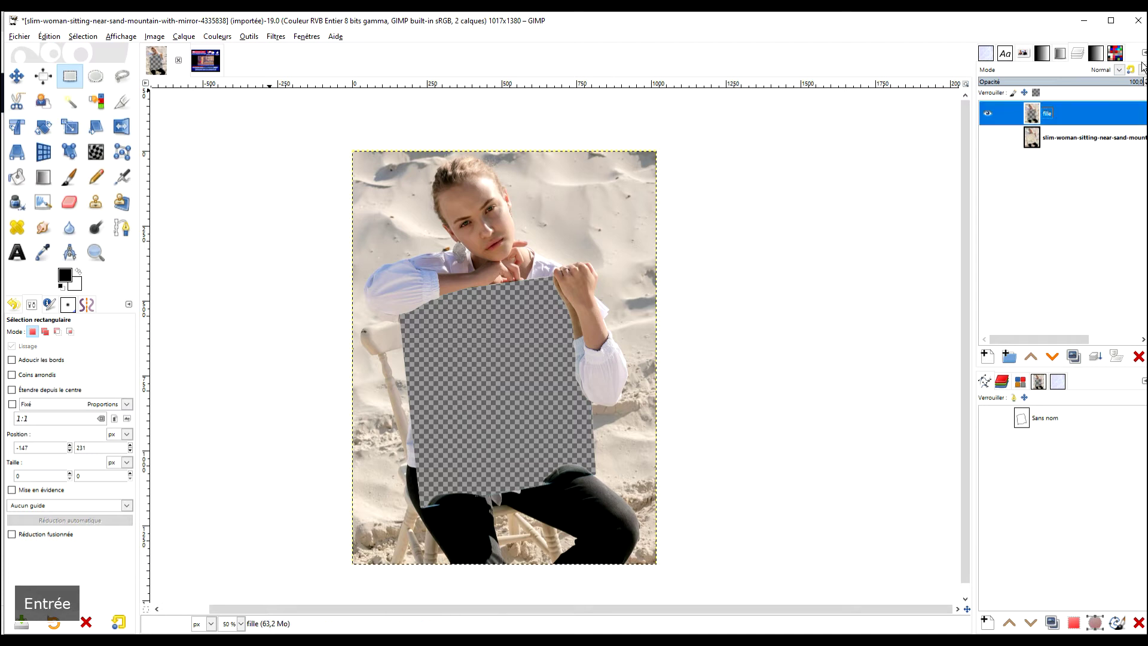
- Open the G'MIC-Qt Droste filter for the "fille" layer and move its window clear of the layer list
click(277, 37)
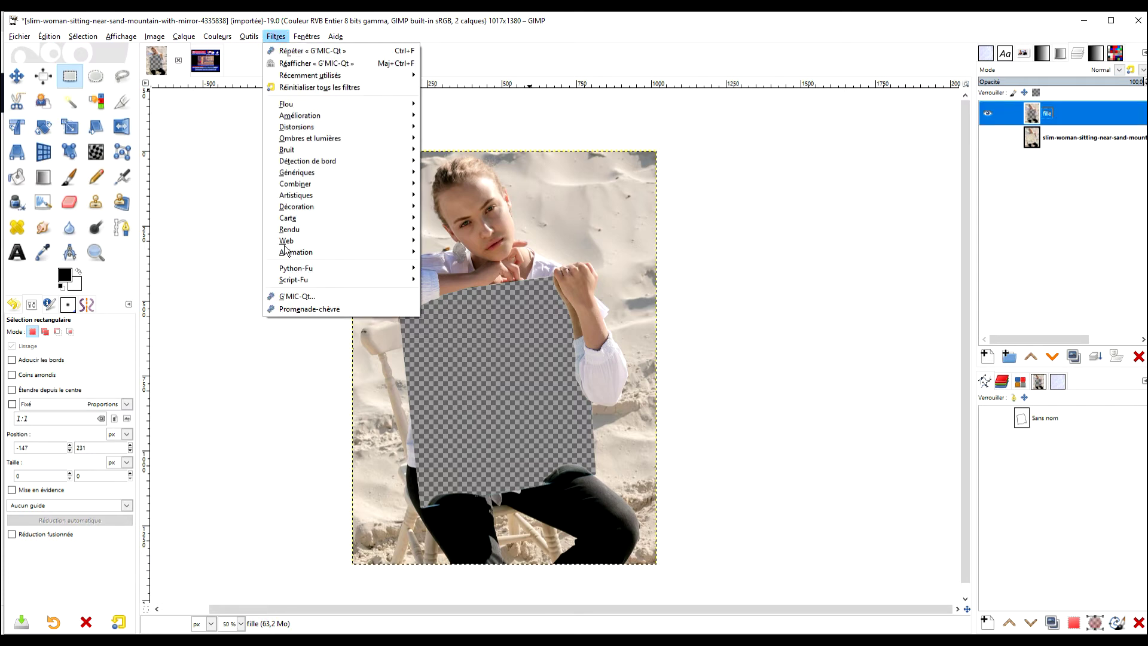
click(311, 296)
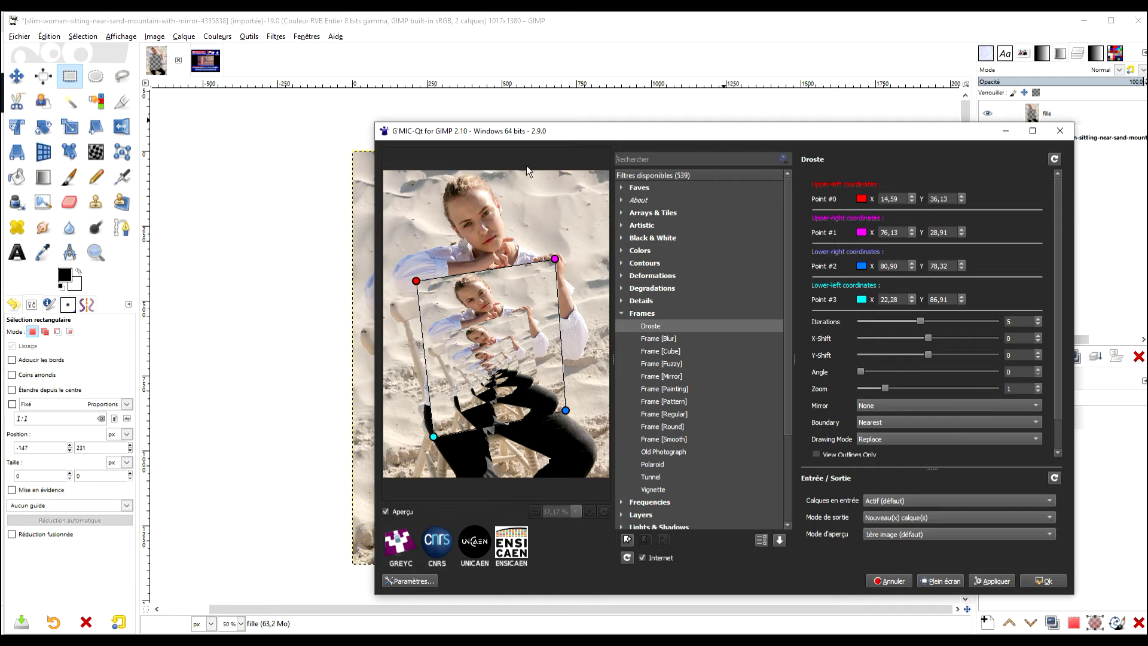
drag(562, 134, 457, 121)
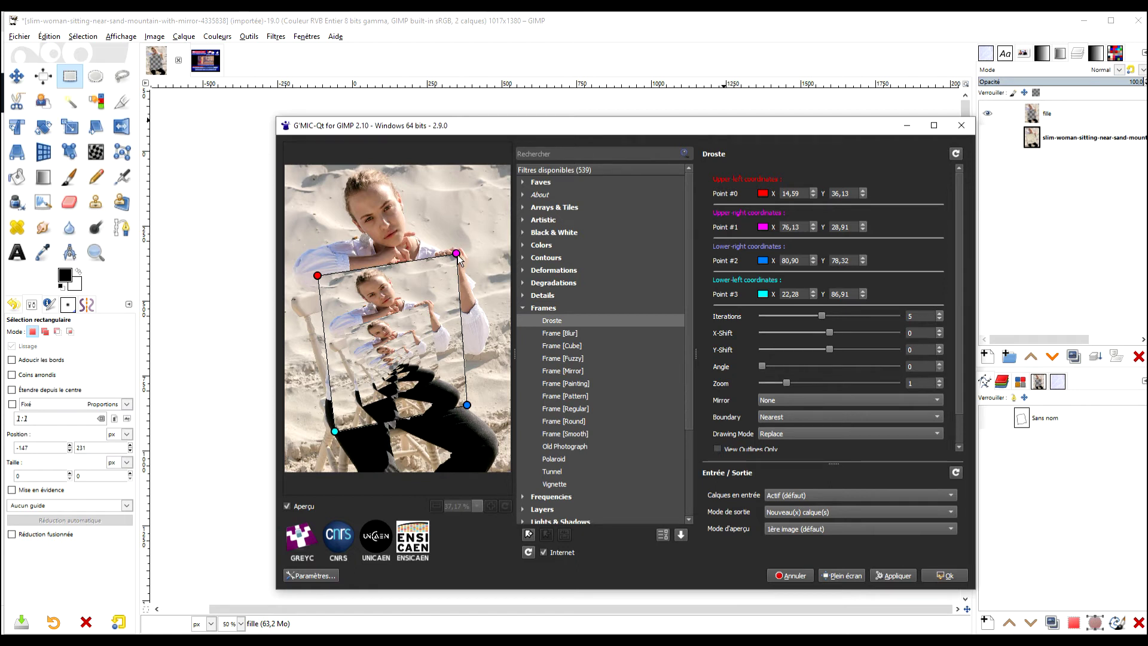
- Fit the Droste frame to the mirror, with upper-left at about 14.85, 36.13, upper-right 73.47, 29.69 and lower-right 79.84, 78.52
mouse_move(457, 256)
mouse_down()
mouse_move(449, 272)
mouse_move(452, 260)
mouse_up()
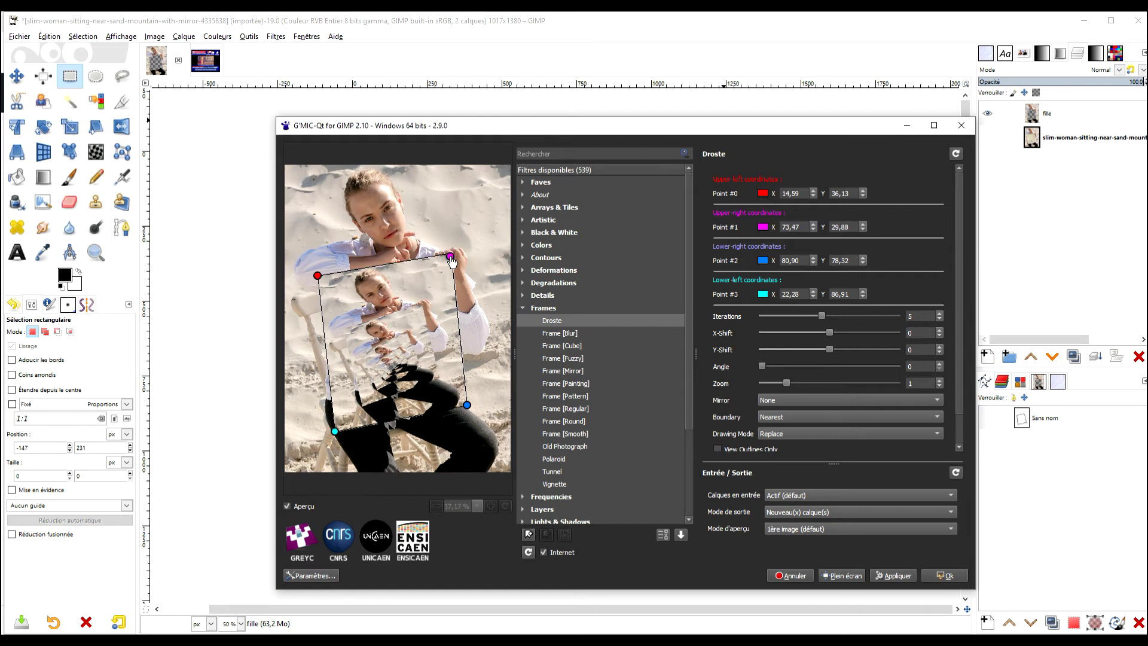
drag(317, 276, 317, 276)
drag(445, 258, 450, 256)
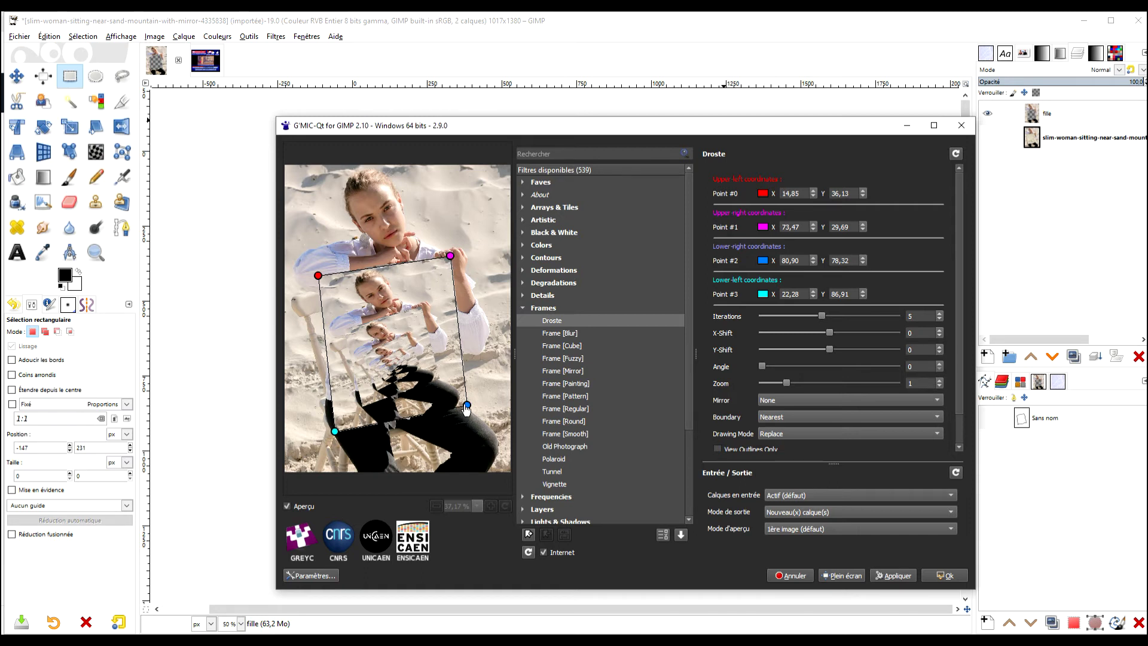
drag(467, 406, 443, 368)
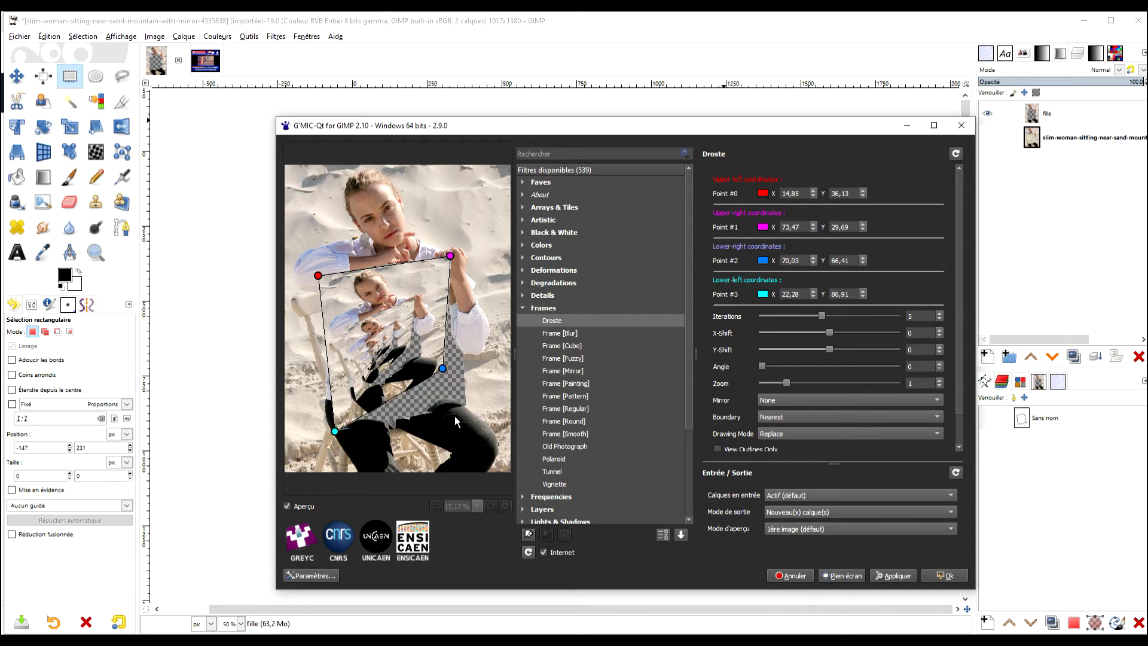
drag(443, 368, 465, 410)
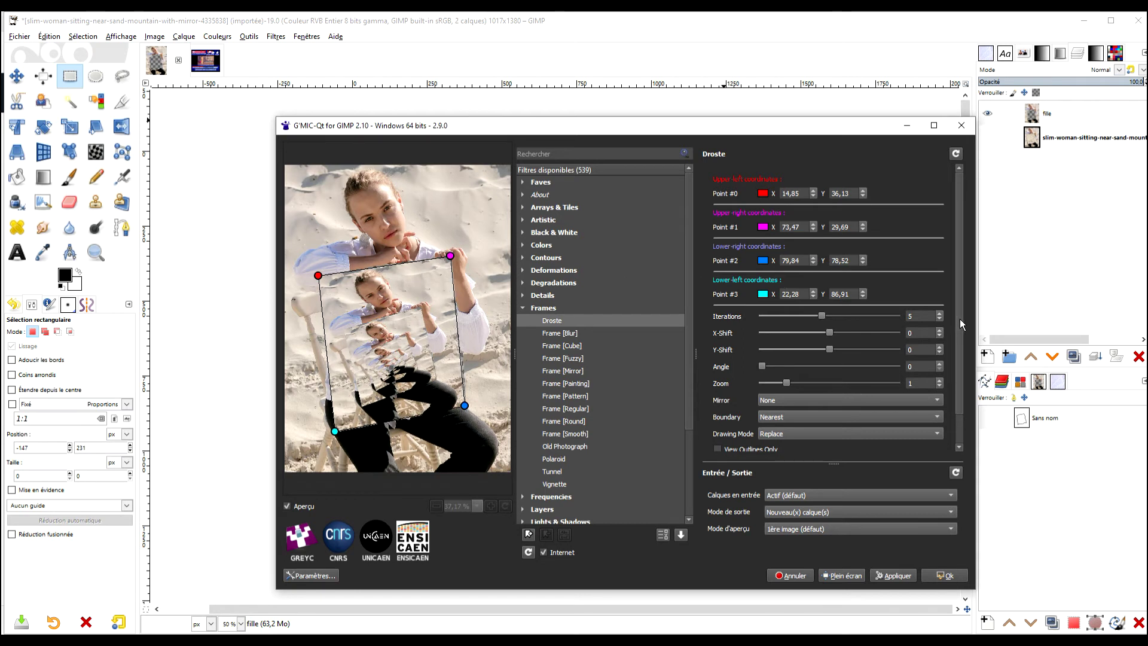
- Set the Droste filter's Drawing Mode to Below
scroll(959, 318, down, 2)
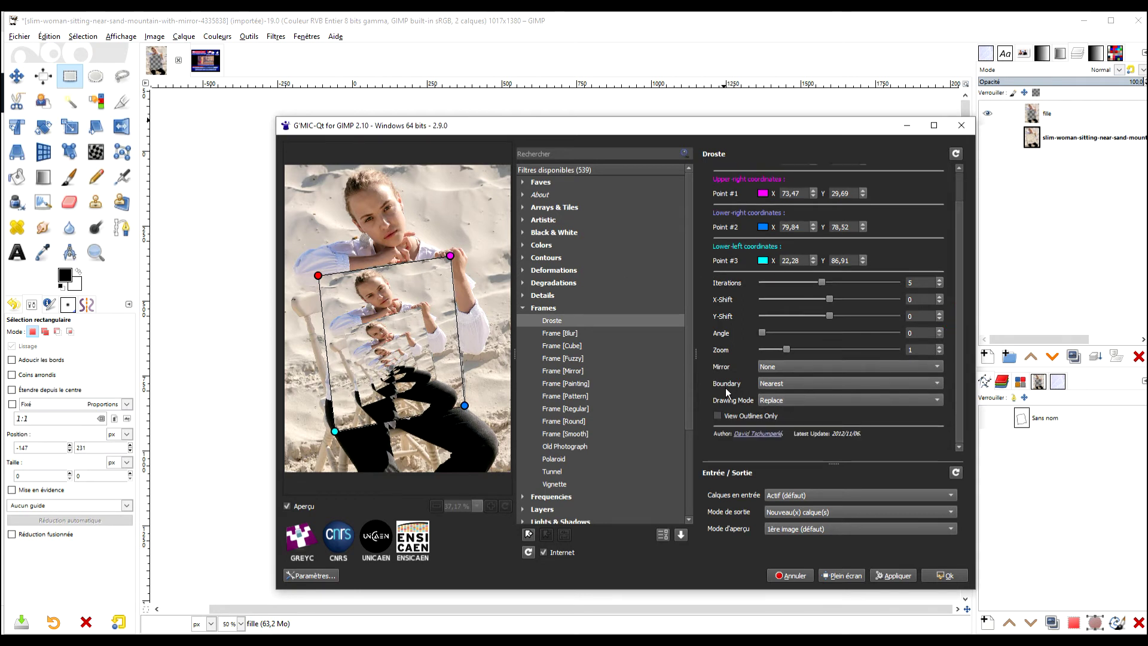
click(785, 400)
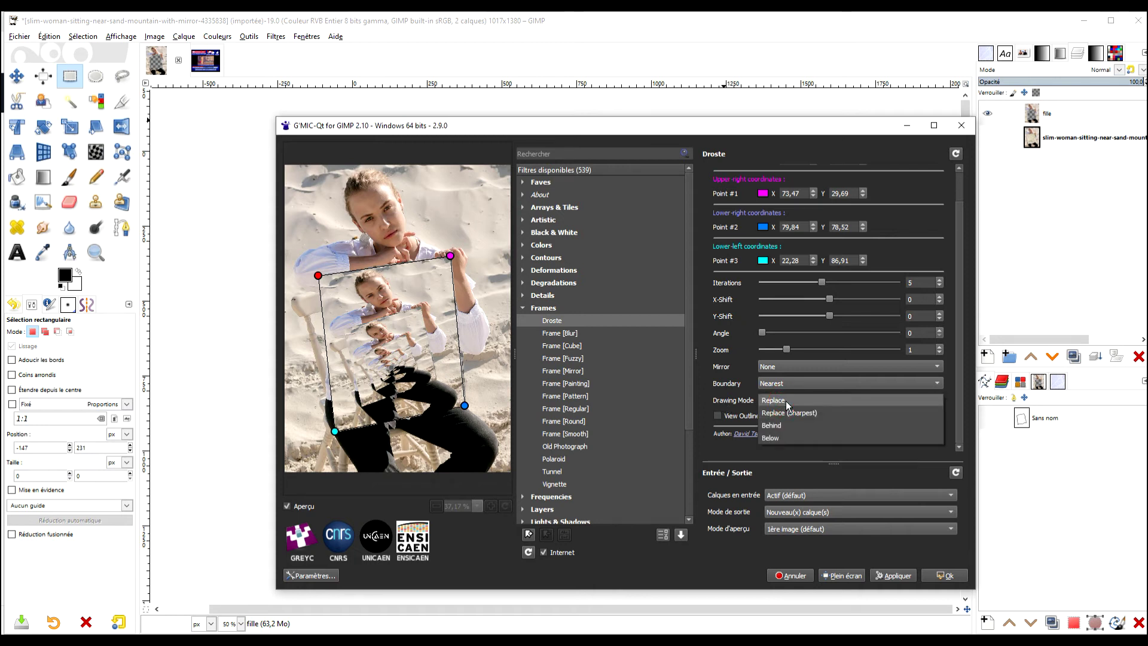
click(782, 438)
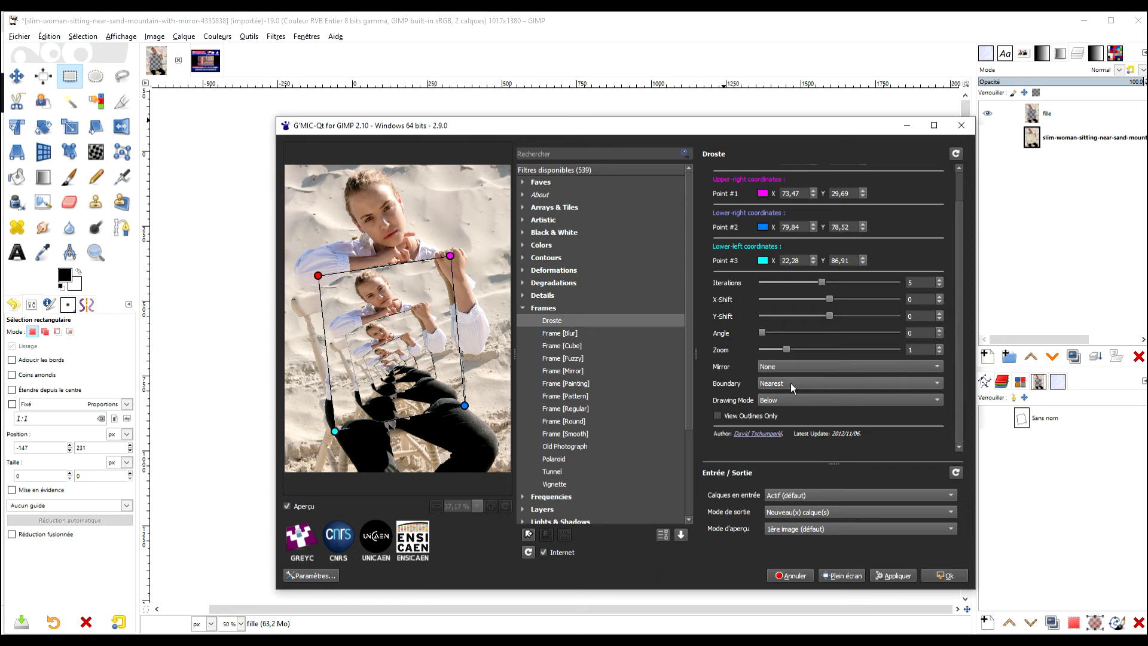
- Try the X-Axis and Y-Axis options of the Droste filter's Mirror setting, and restore it to None
click(769, 370)
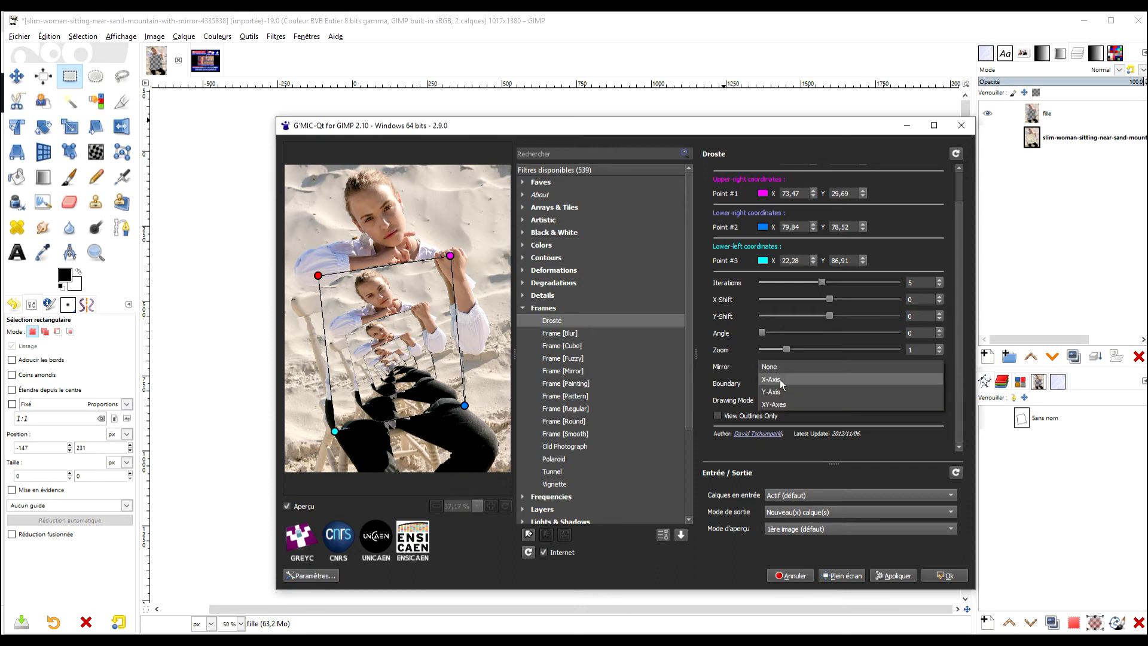
click(780, 383)
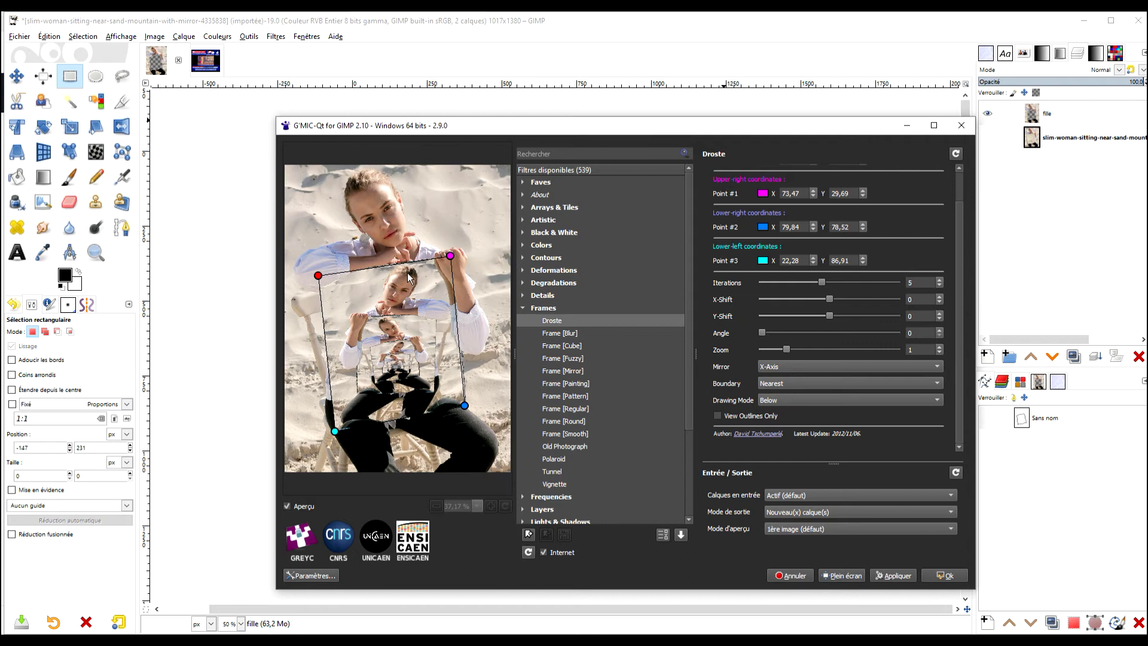
click(781, 367)
click(779, 378)
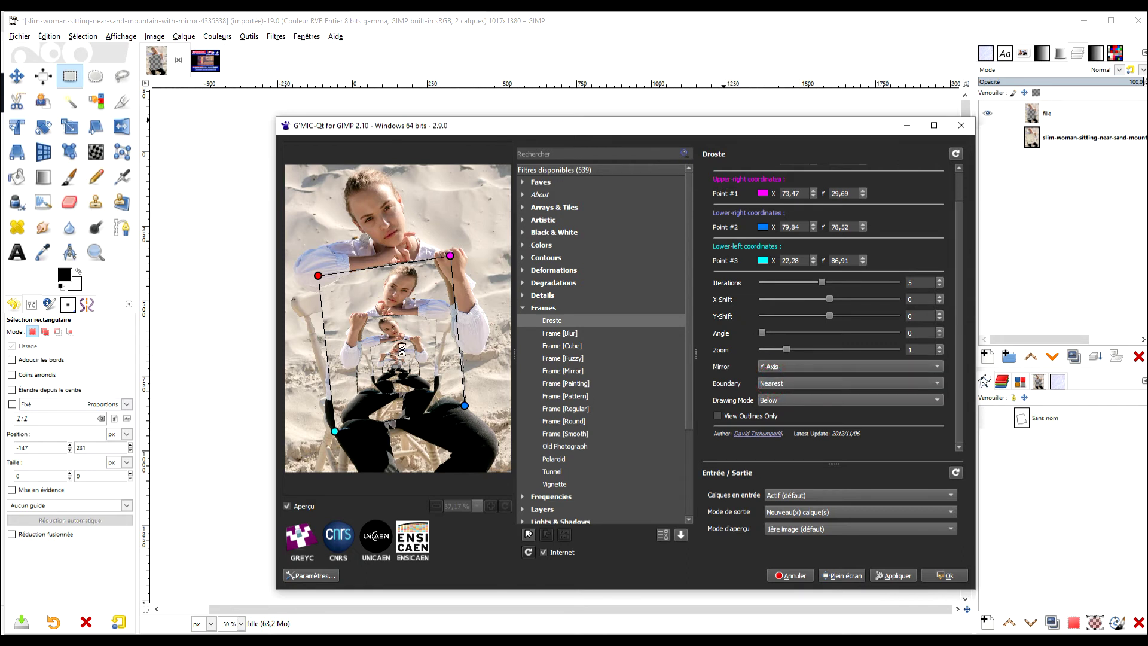
click(780, 366)
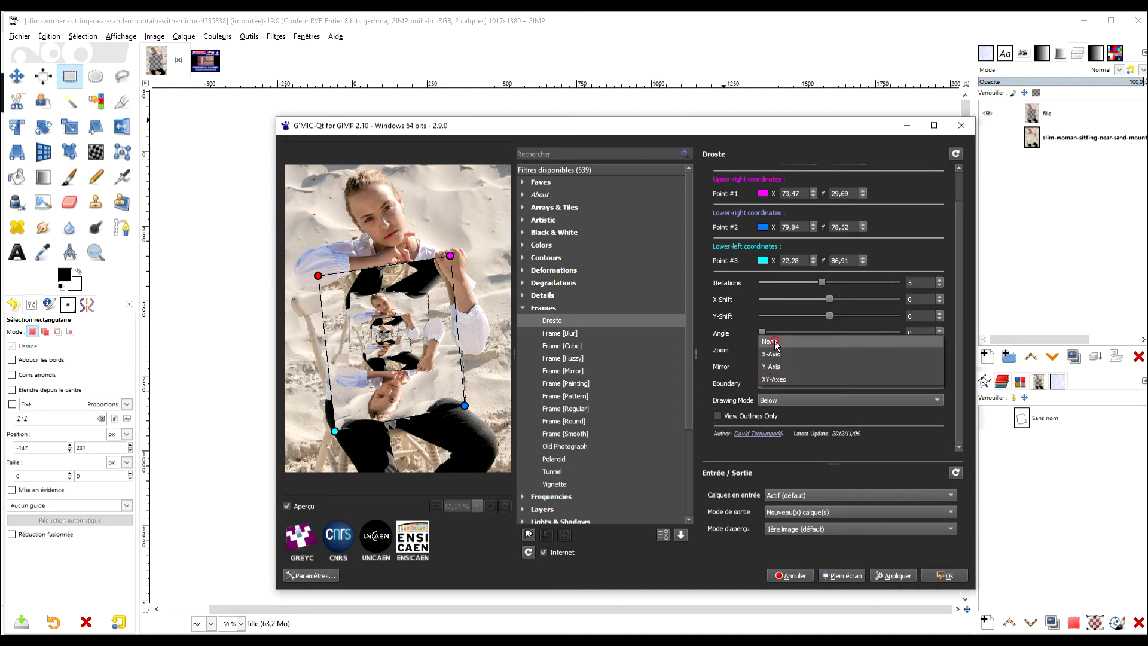
click(775, 343)
scroll(953, 370, up, 2)
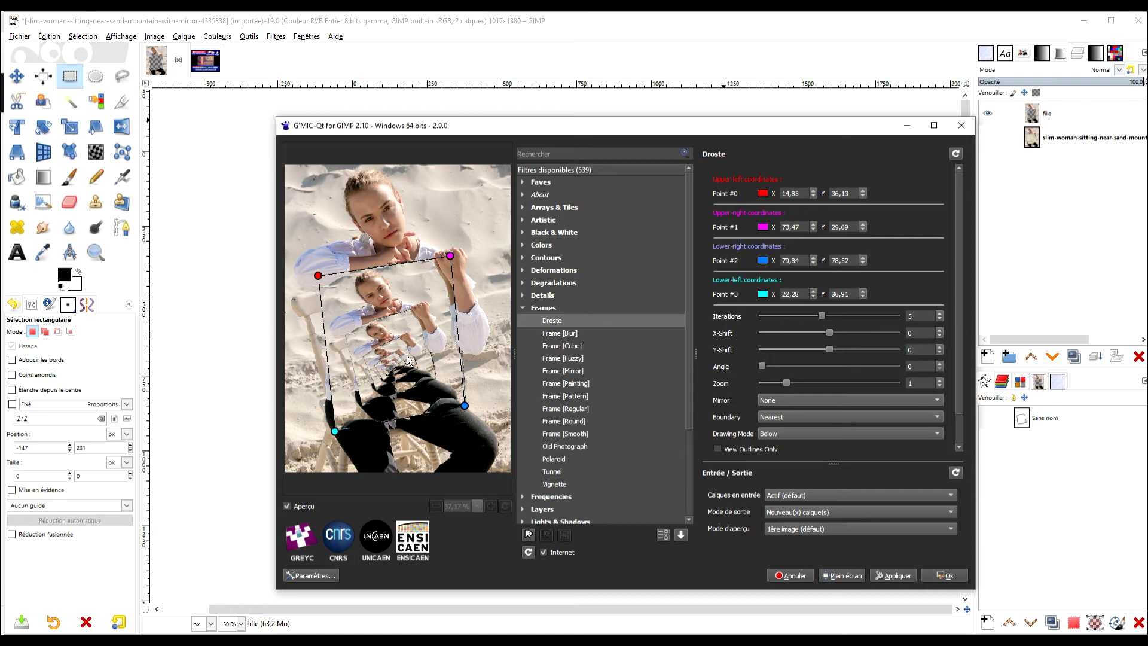
- Preview the Droste effect with 1 and 5 iterations, and set Iterations to 8
drag(821, 316, 761, 316)
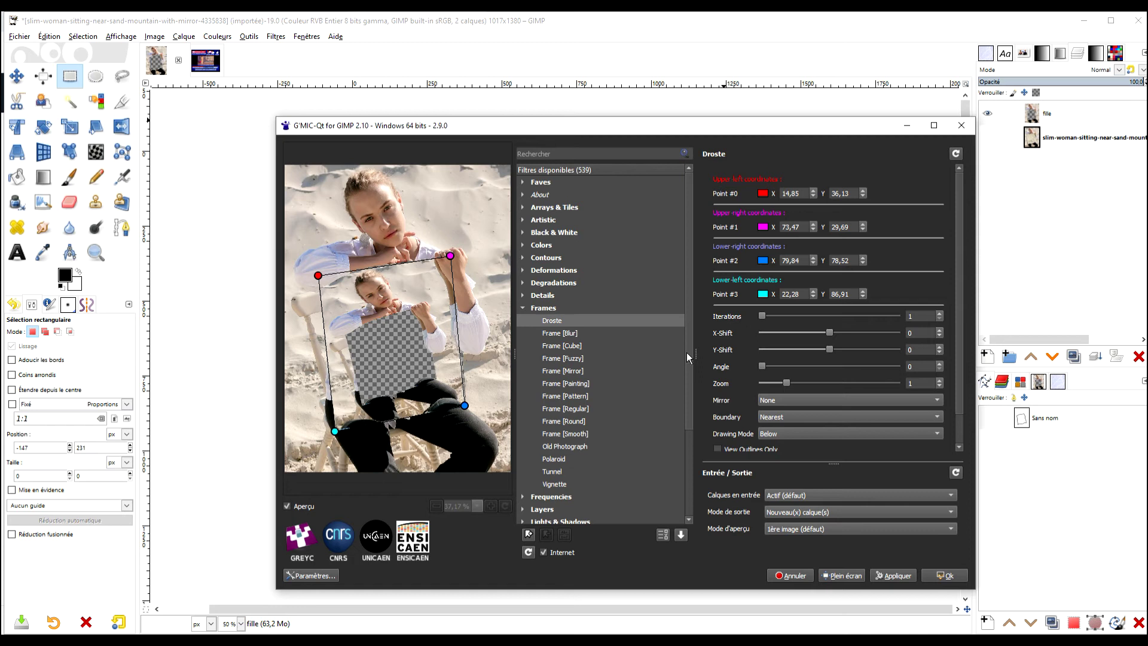
click(772, 320)
drag(777, 320, 815, 314)
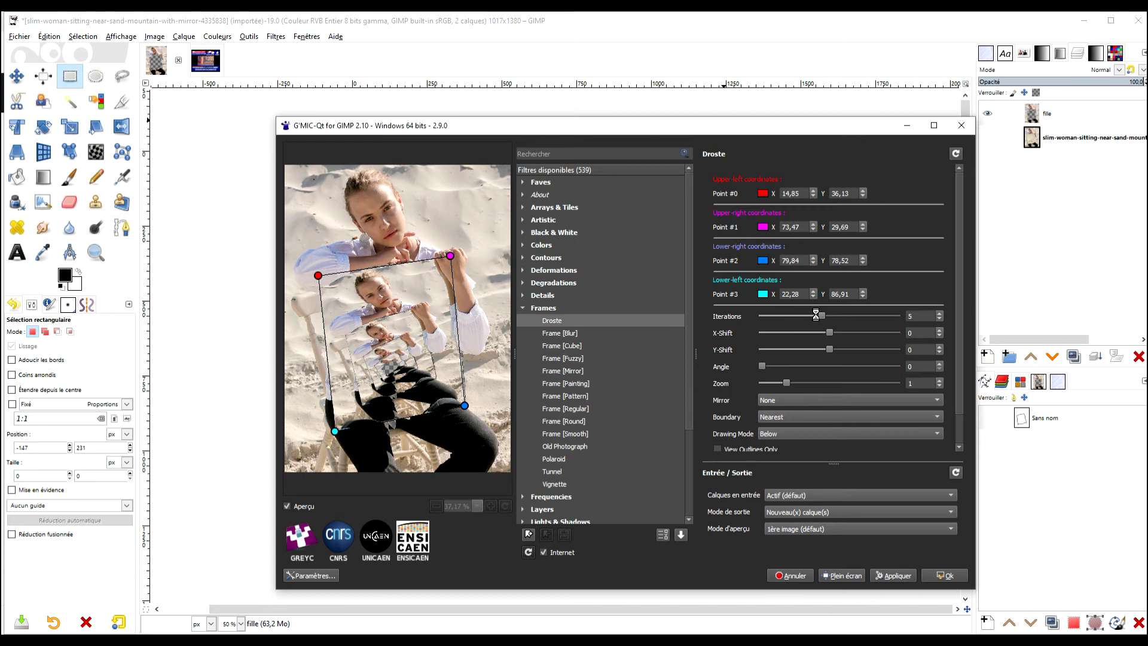
click(818, 316)
drag(823, 318, 860, 318)
- Try the Transparent and Periodic options of the Droste filter's Boundary setting, and restore it to Nearest
click(961, 309)
scroll(961, 418, down, 1)
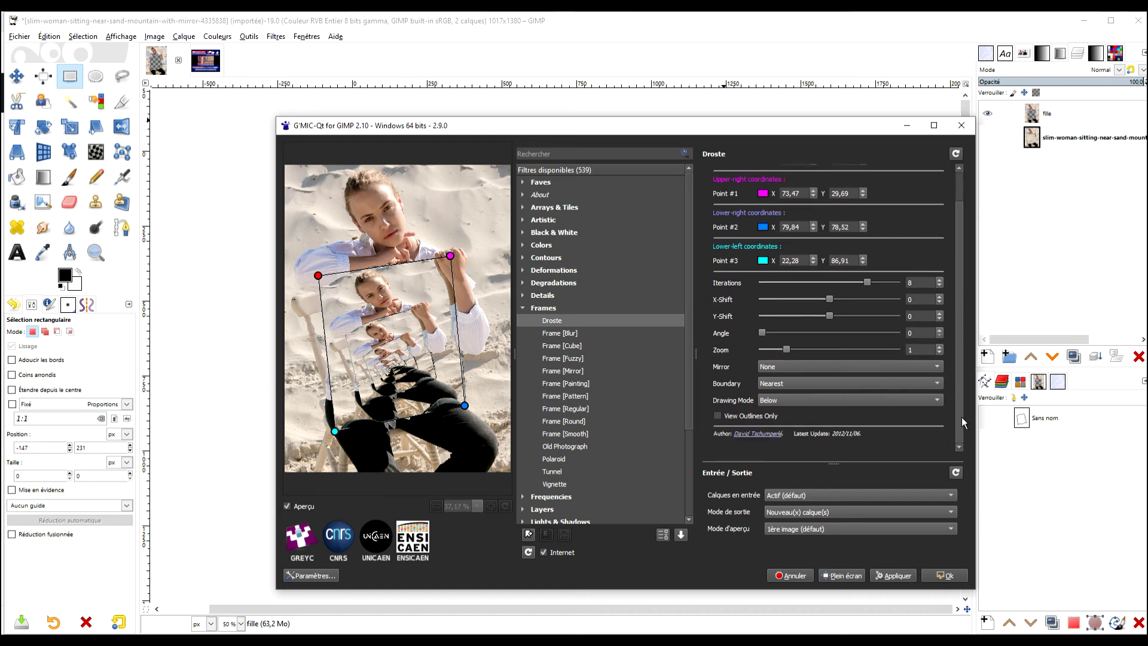
click(824, 383)
click(816, 396)
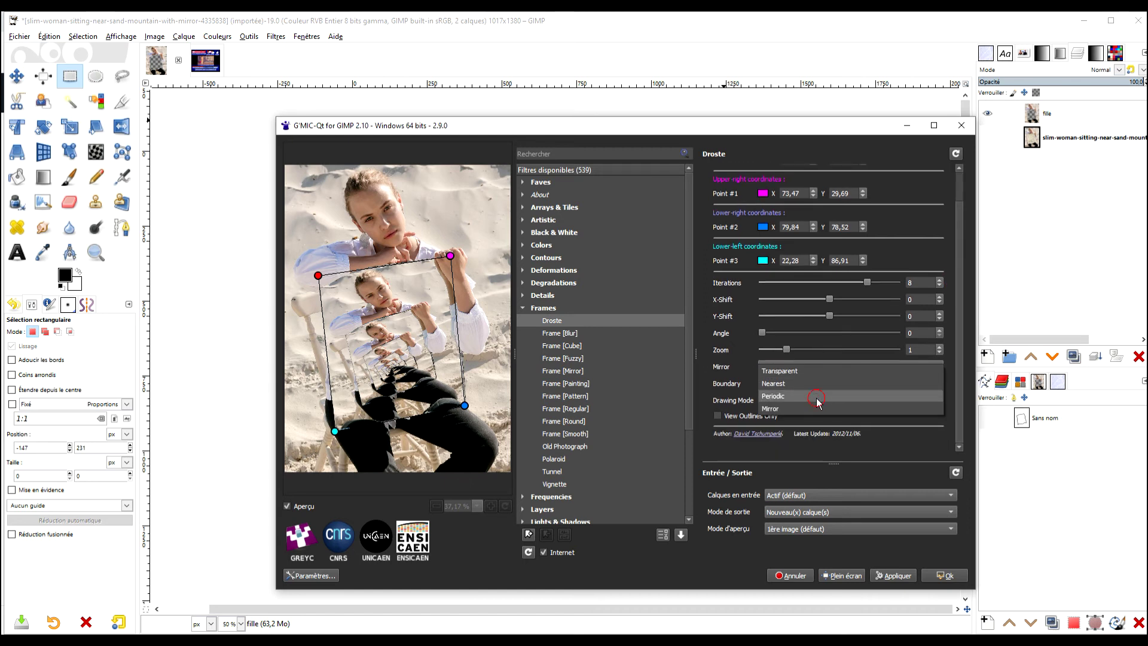
click(817, 382)
click(801, 359)
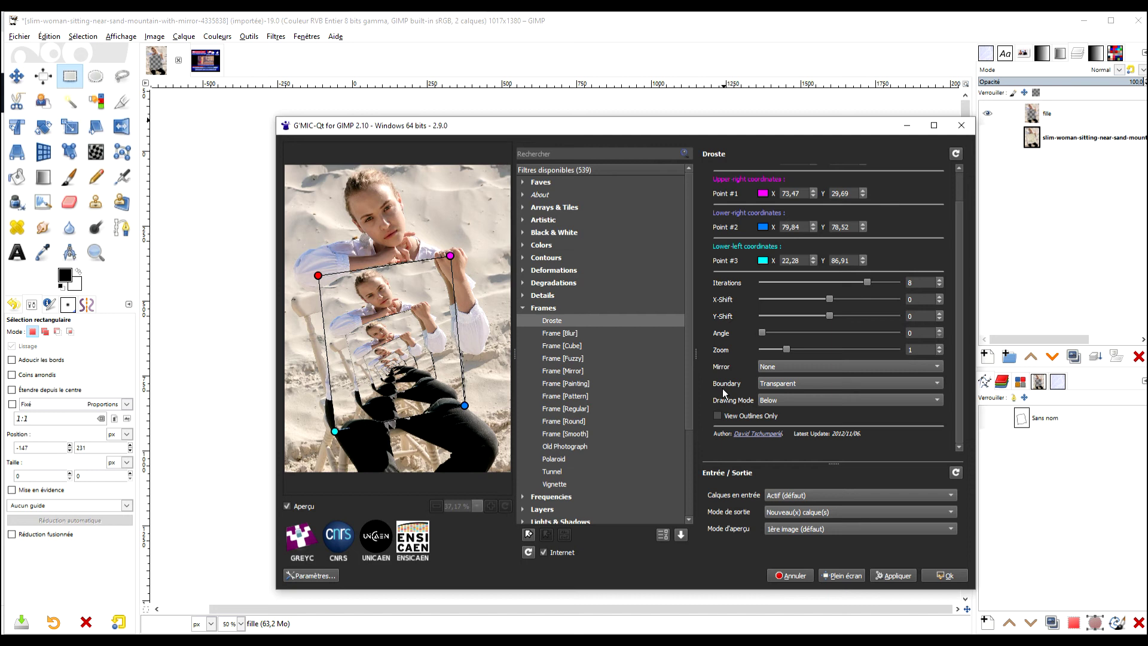
click(798, 382)
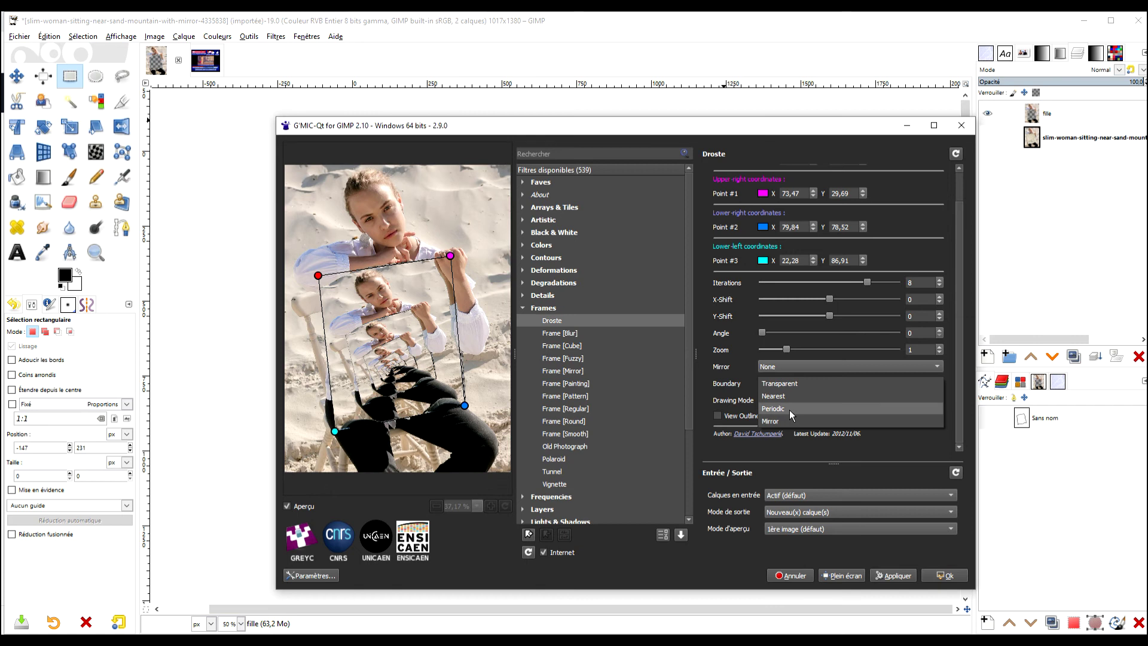
click(790, 405)
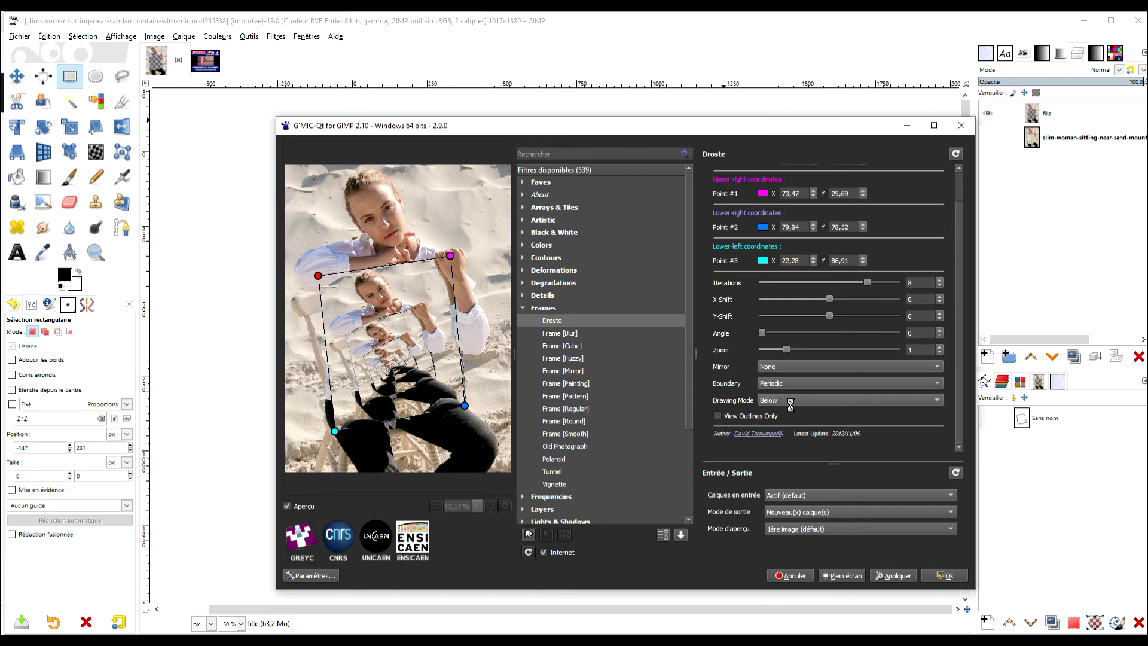
click(804, 384)
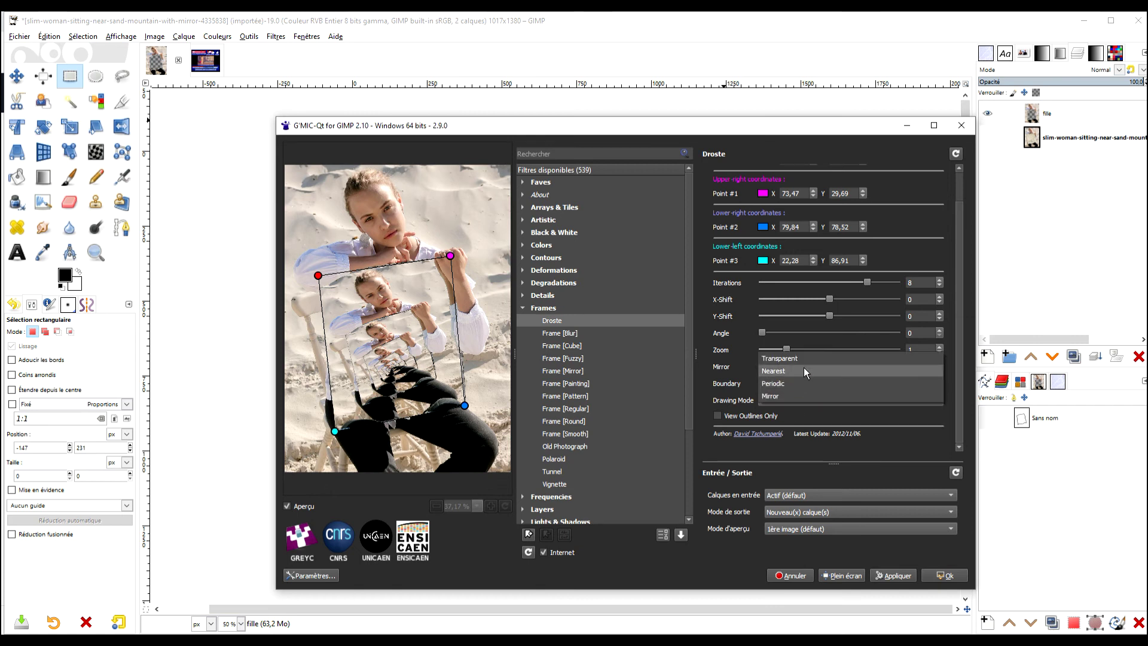
click(798, 369)
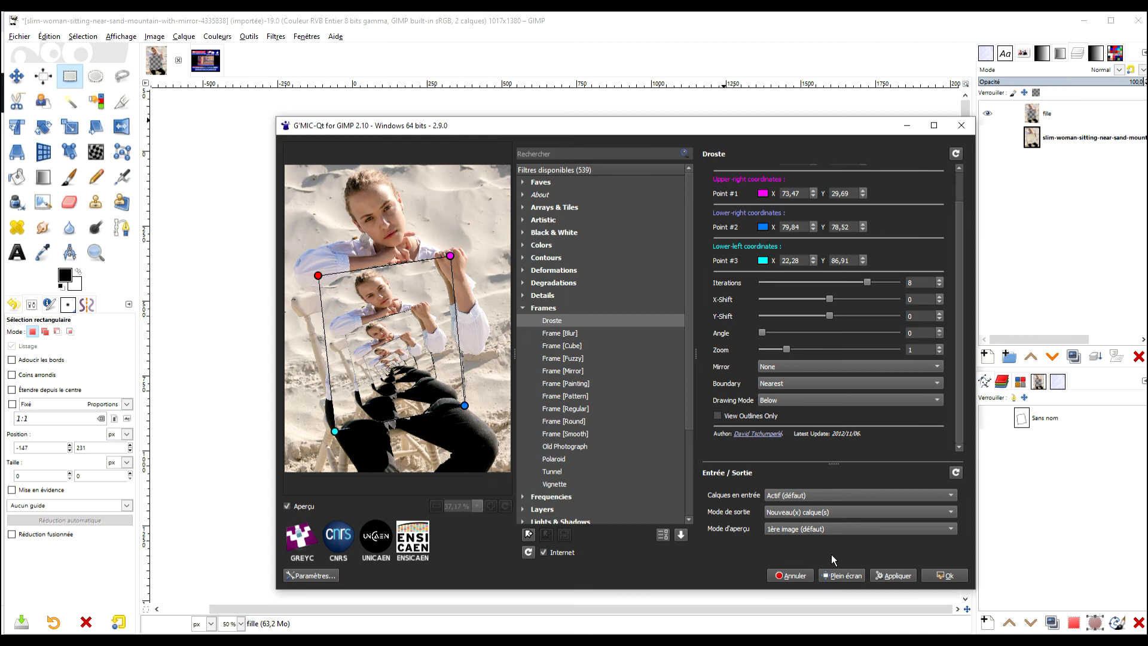
- Apply the Droste filter as a new layer, check it by toggling its visibility, and select that layer
click(944, 576)
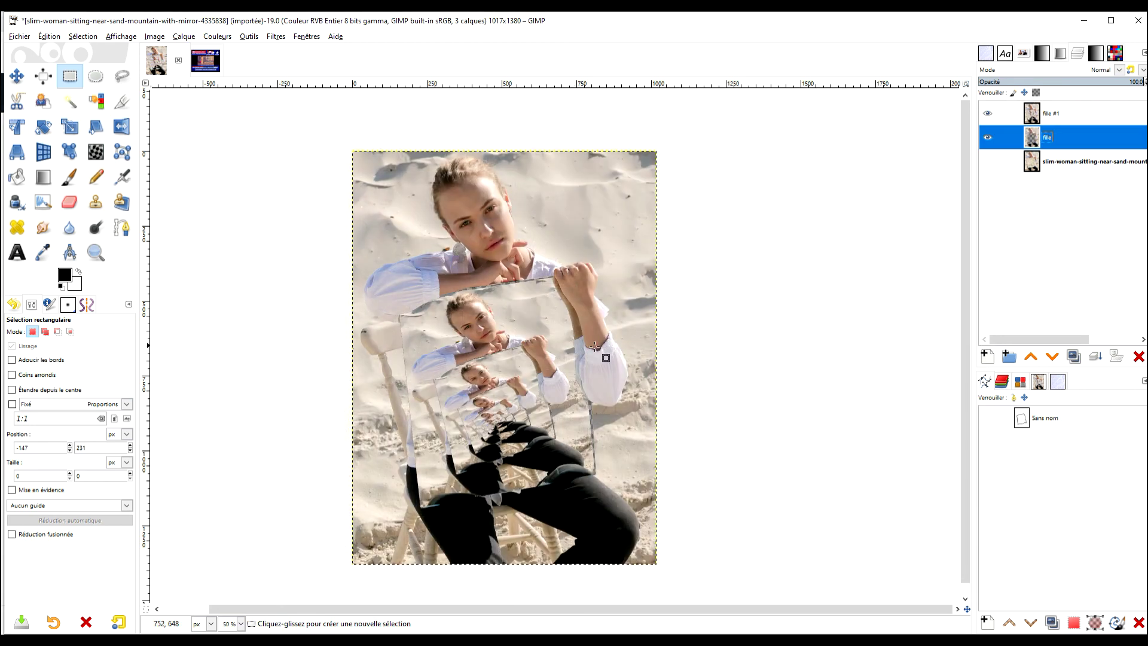
click(987, 114)
click(987, 114)
click(1010, 113)
- Inspect the transparent gaps along the mirror's edges and show the original photo layer beneath to fill them
scroll(422, 289, up, 5)
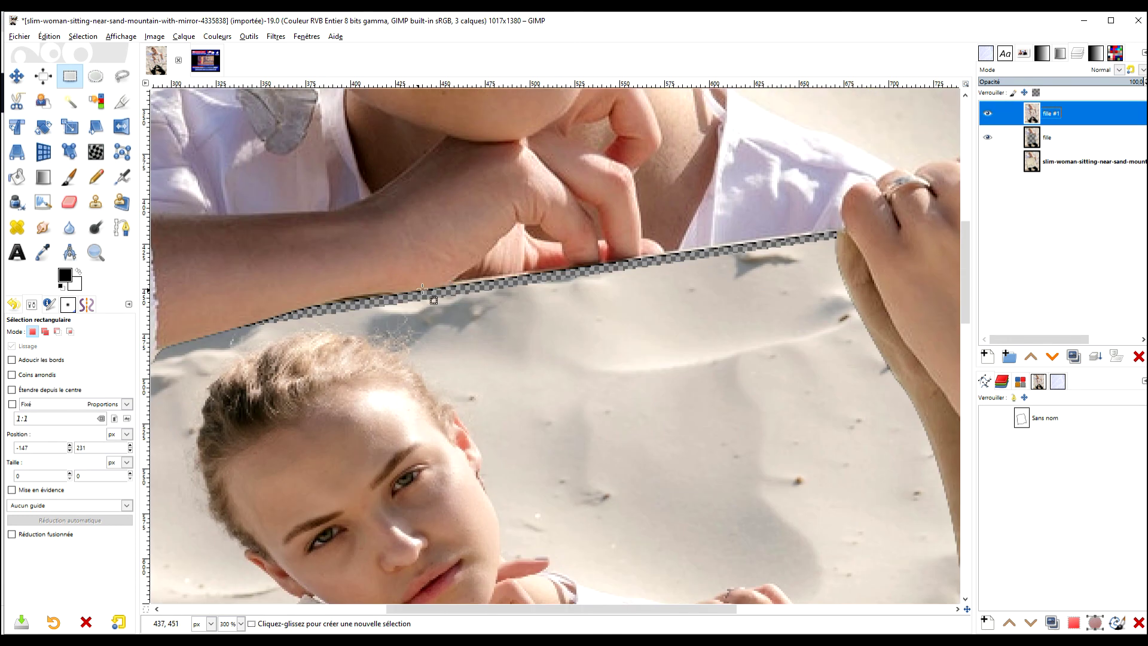
scroll(404, 323, down, 2)
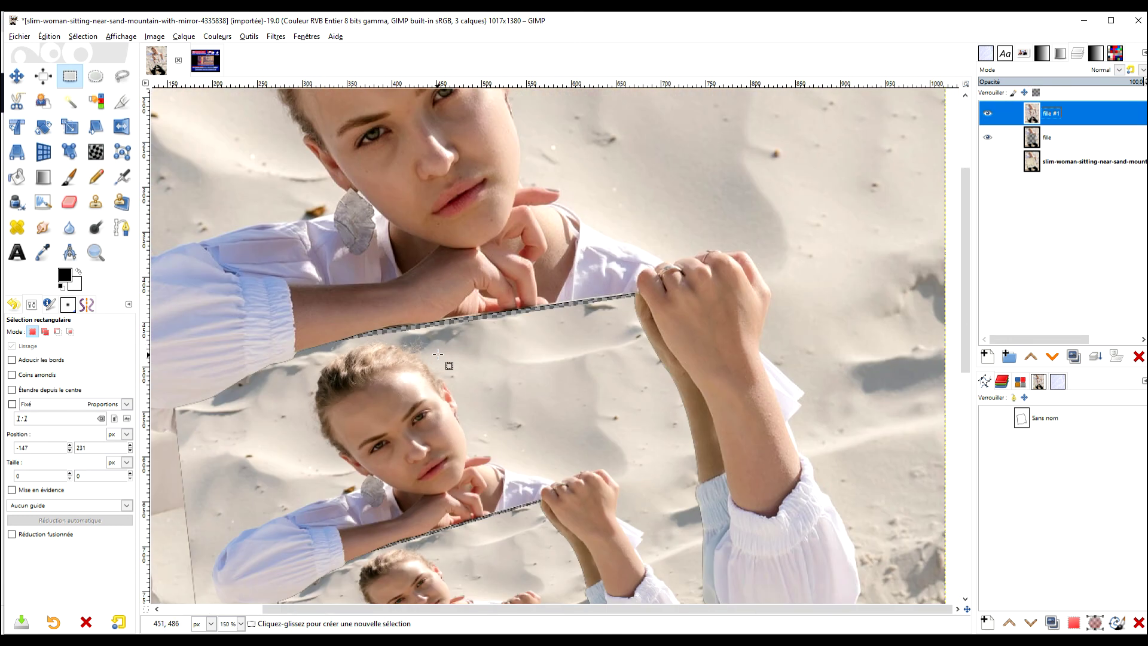
scroll(437, 354, down, 2)
click(1047, 137)
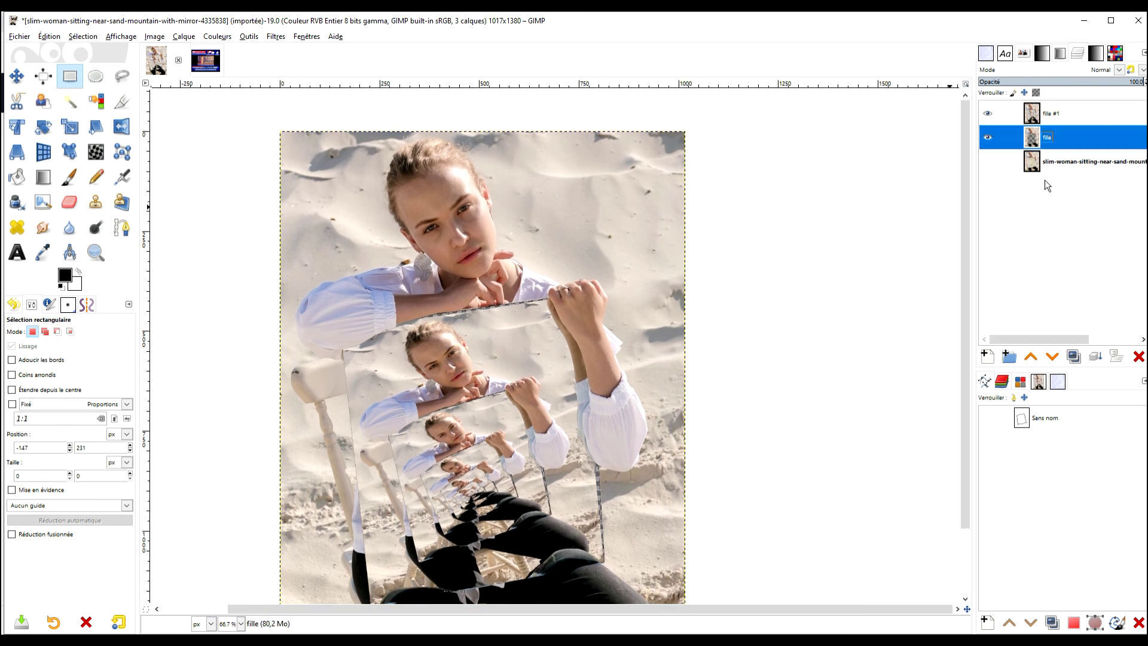
click(988, 162)
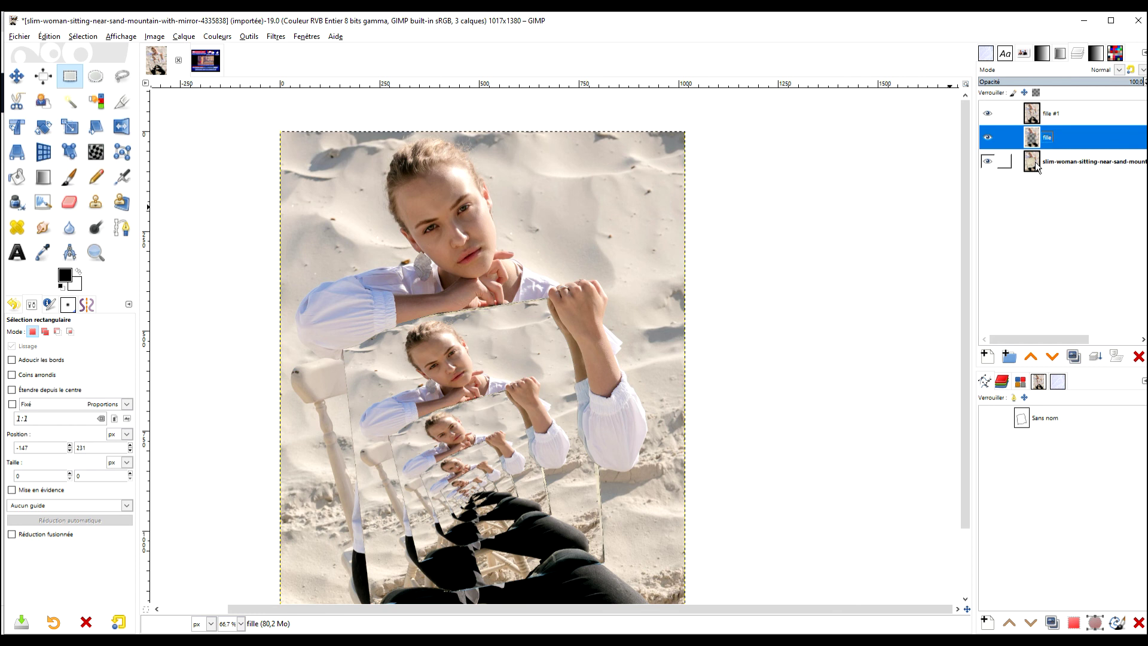
- Examine the filled mirror edges around the nested repetitions up close, and review the whole Droste composition from head to chair
click(987, 138)
scroll(627, 326, down, 1)
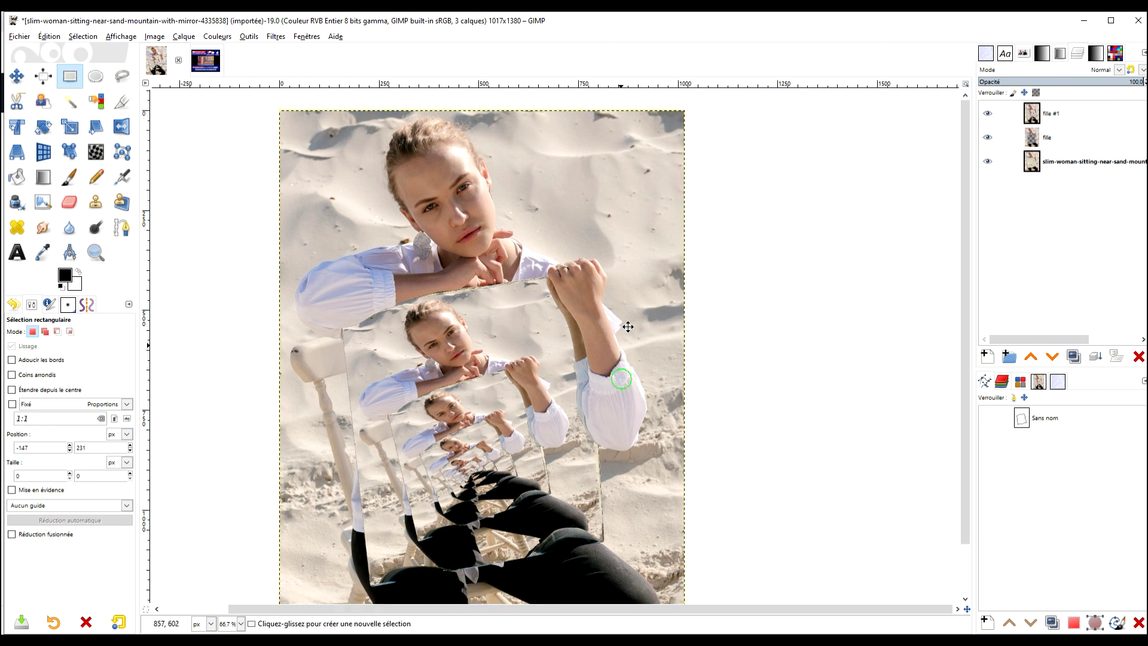
scroll(628, 327, down, 4)
scroll(526, 314, up, 2)
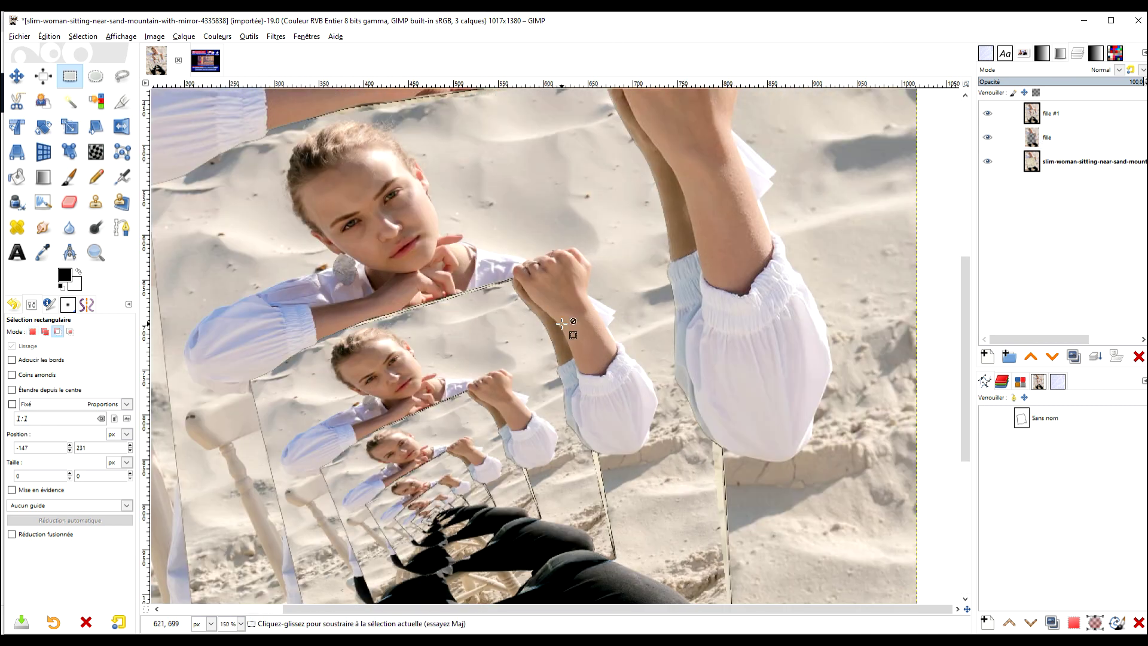
ctrl+scroll(561, 323, down, 2)
ctrl+scroll(481, 332, up, 3)
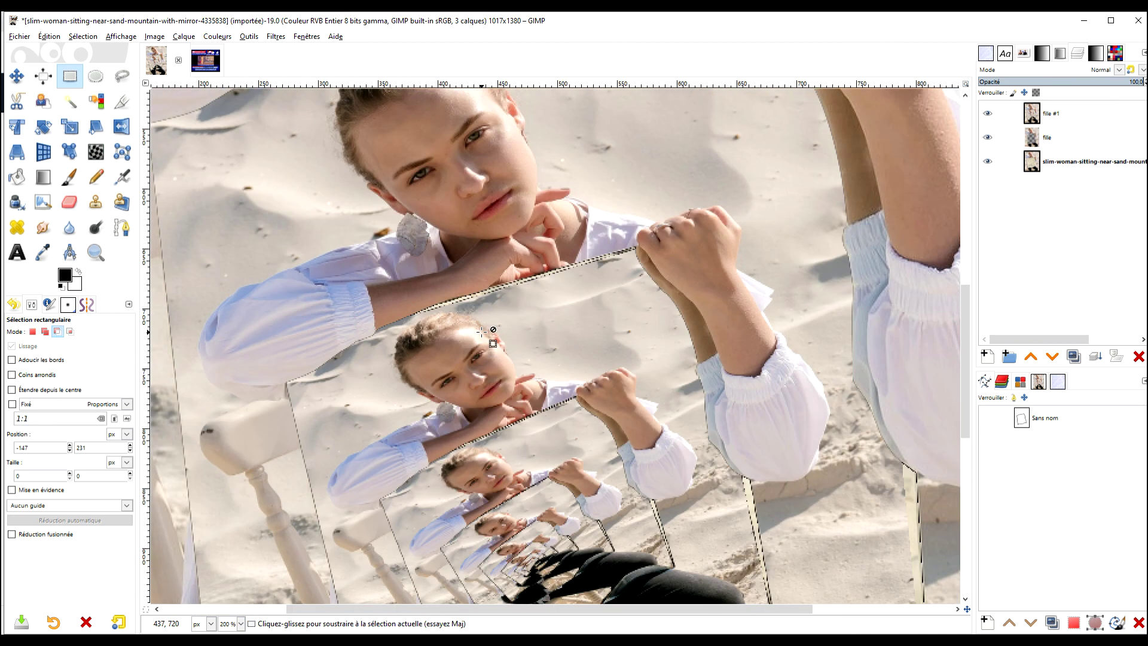
ctrl+scroll(482, 332, down, 3)
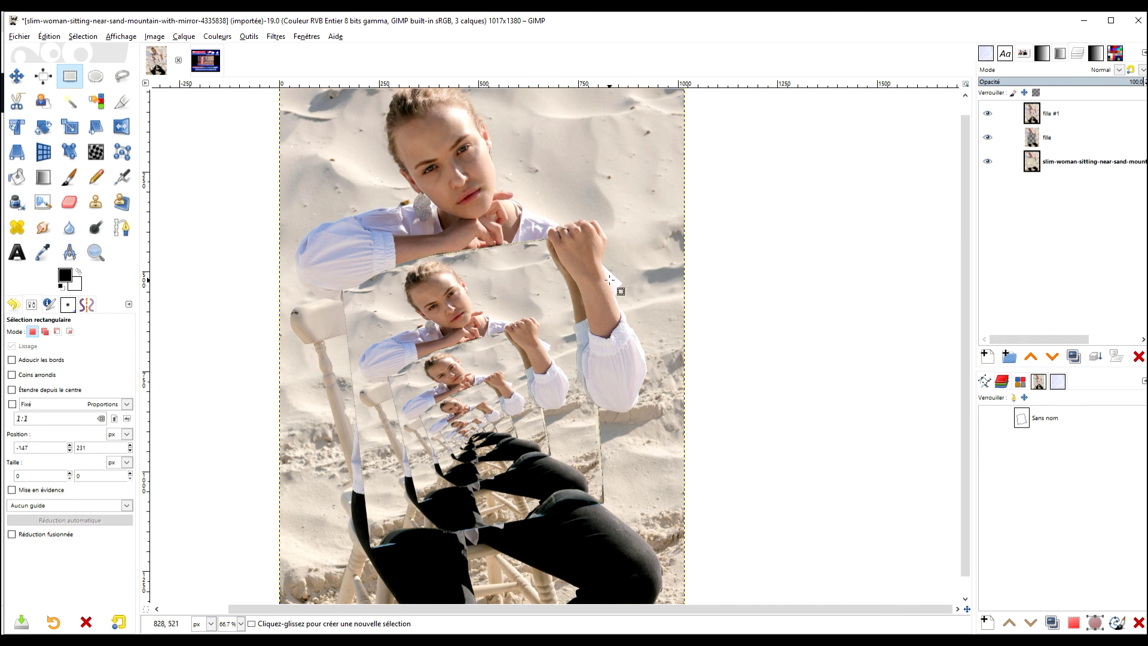
scroll(625, 272, up, 1)
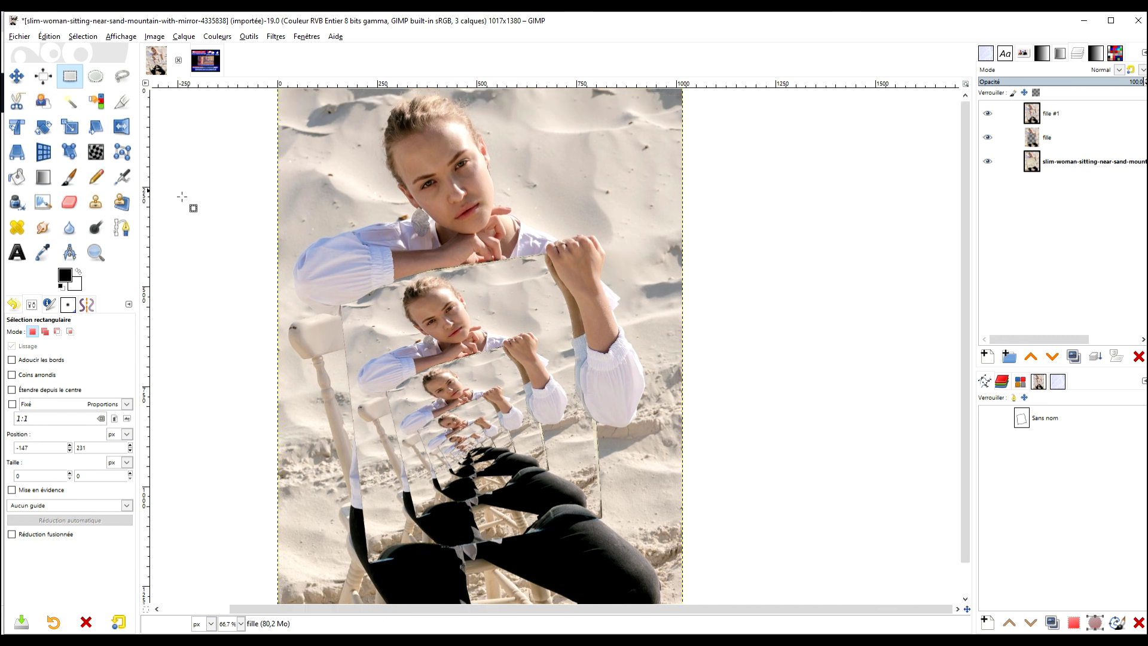
scroll(568, 333, down, 3)
scroll(568, 332, left, 1)
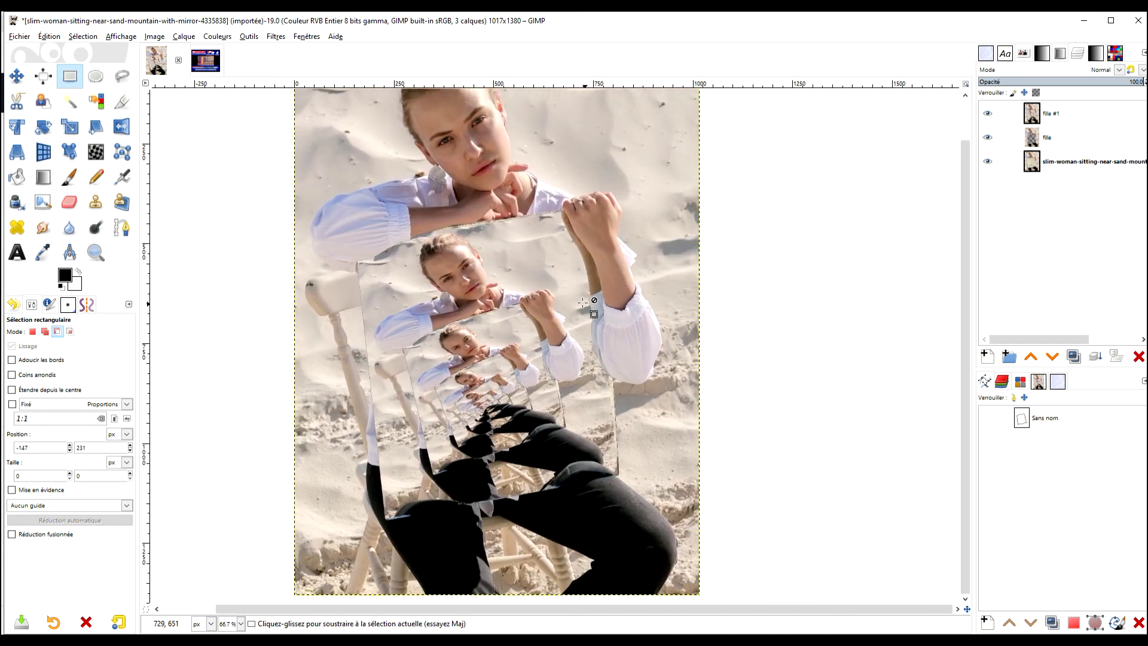
scroll(583, 302, down, 2)
scroll(565, 287, up, 2)
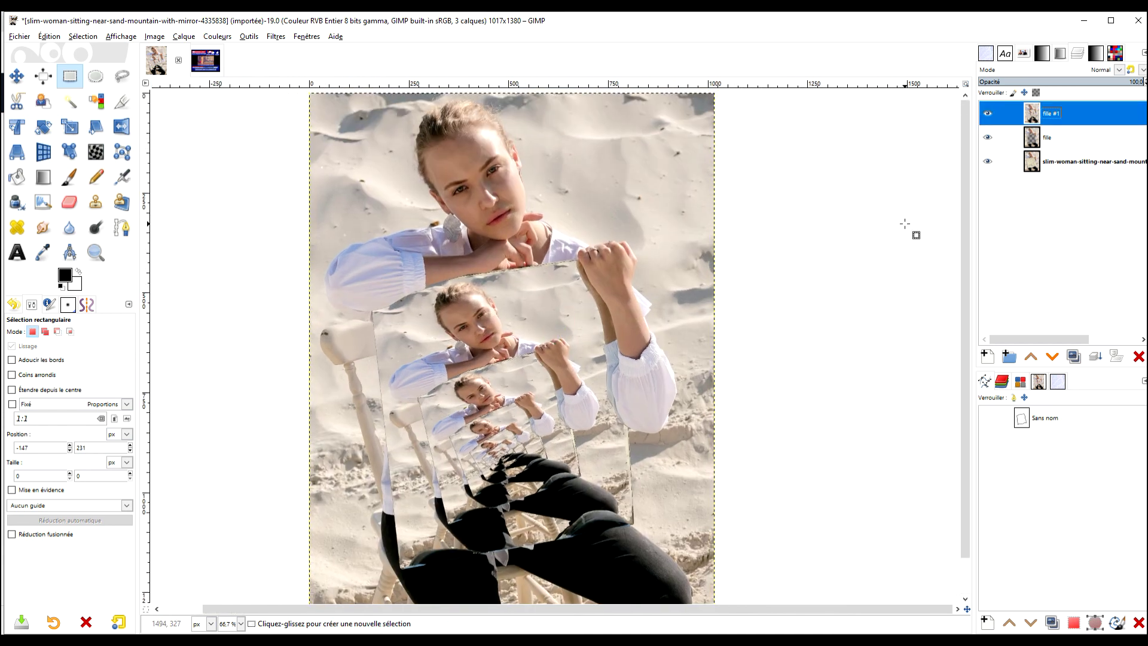